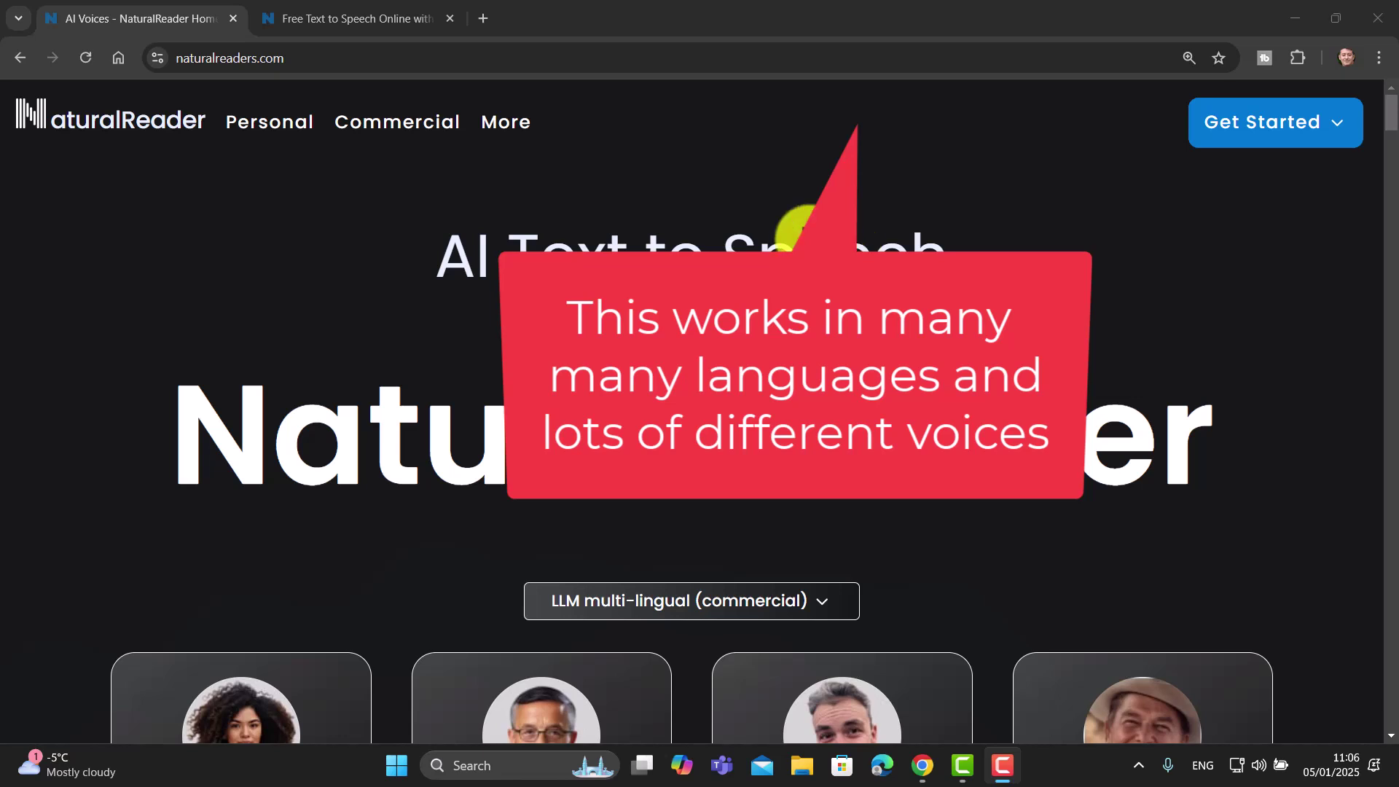
# Open the personal online reader and replace its sample text with the Spanish Venezuela paragraph
pyautogui.click(1267, 130)
pyautogui.click(1258, 218)
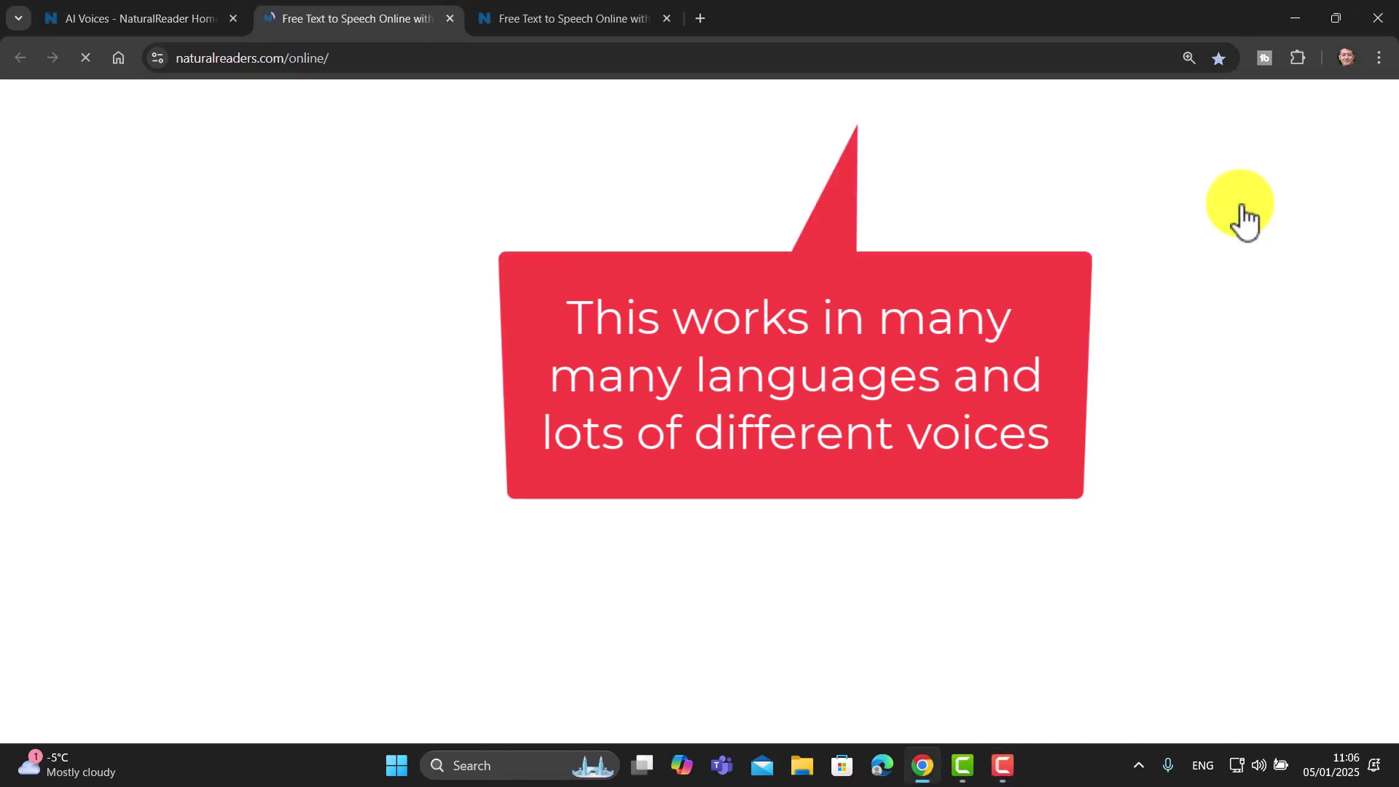
pyautogui.click(1221, 209)
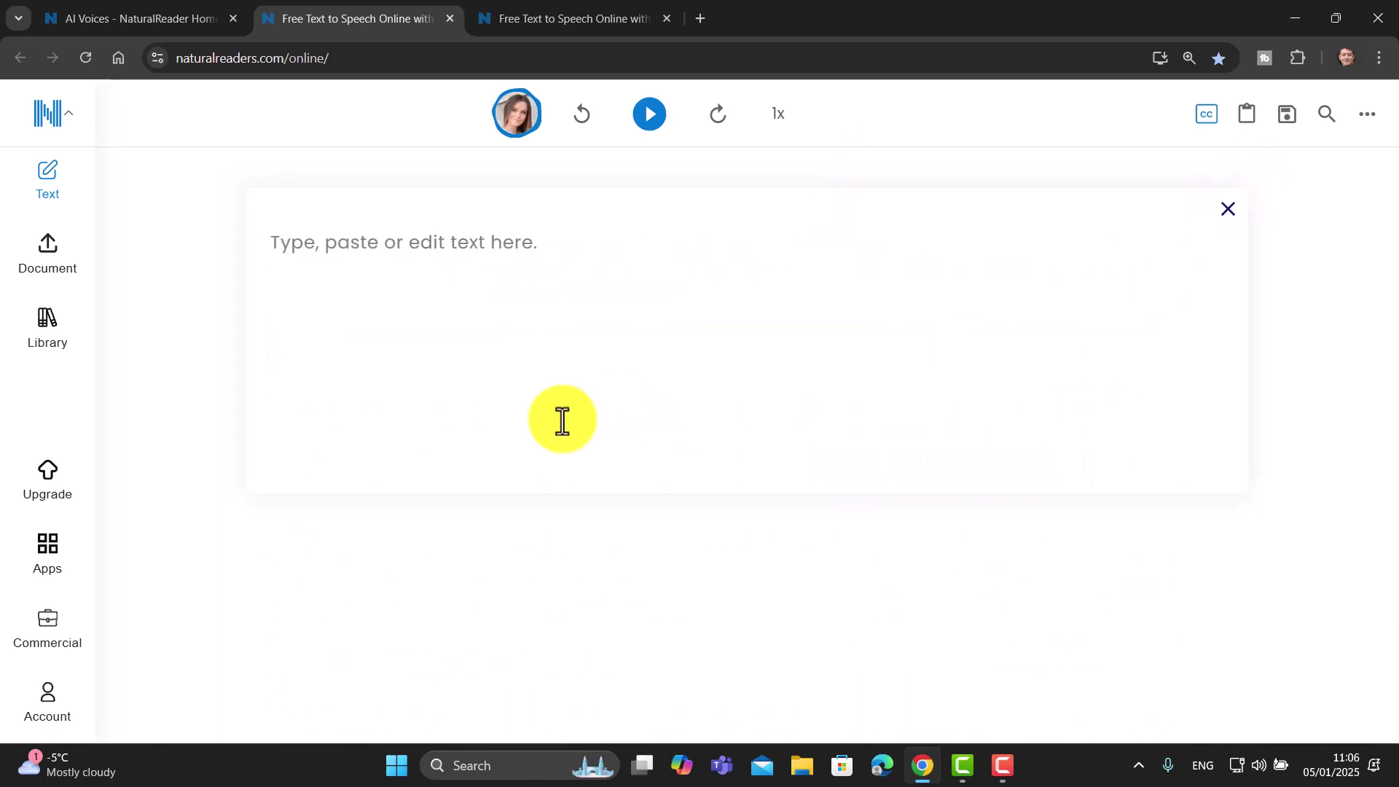
pyautogui.write('La geografía de Venezuela se caracteriza por la presencia de diferentes regiones geográficas, cada una con sus propias características. La Cordillera de los Andes, que atraviesa el país de oeste a este, es una de las regiones más importantes. Esta cordillera alberga el Pico Bolívar, el punto más alto de Venezuela, con una altitud de 5.007 metros sobre el nivel del mar. Otras regiones importantes son los Llanos, una vasta llanura que se extiende por el centro del país, y la Amazonia, una región selvática ubicada en el sur.')
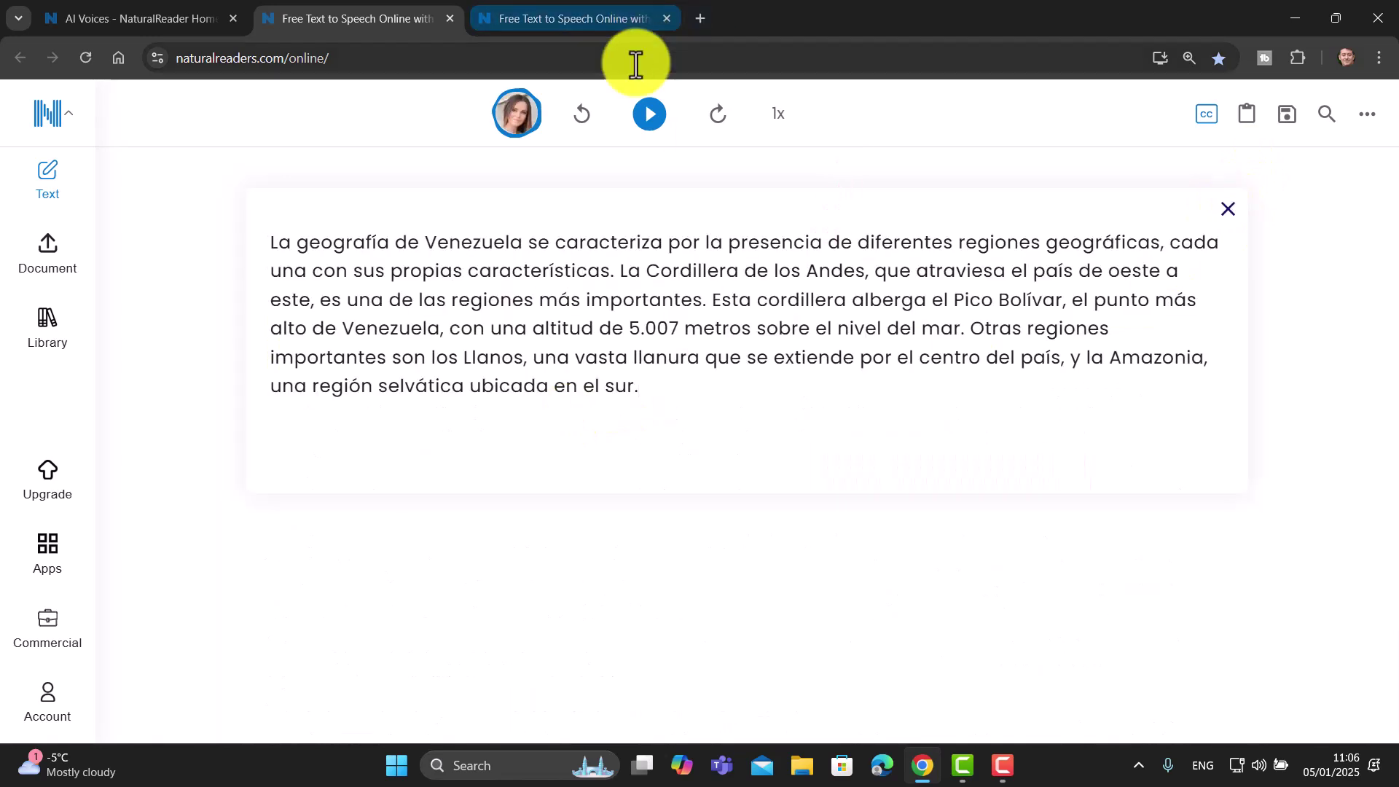
# Set the reading voice to Arabella in Spanish (Spain)
pyautogui.click(518, 116)
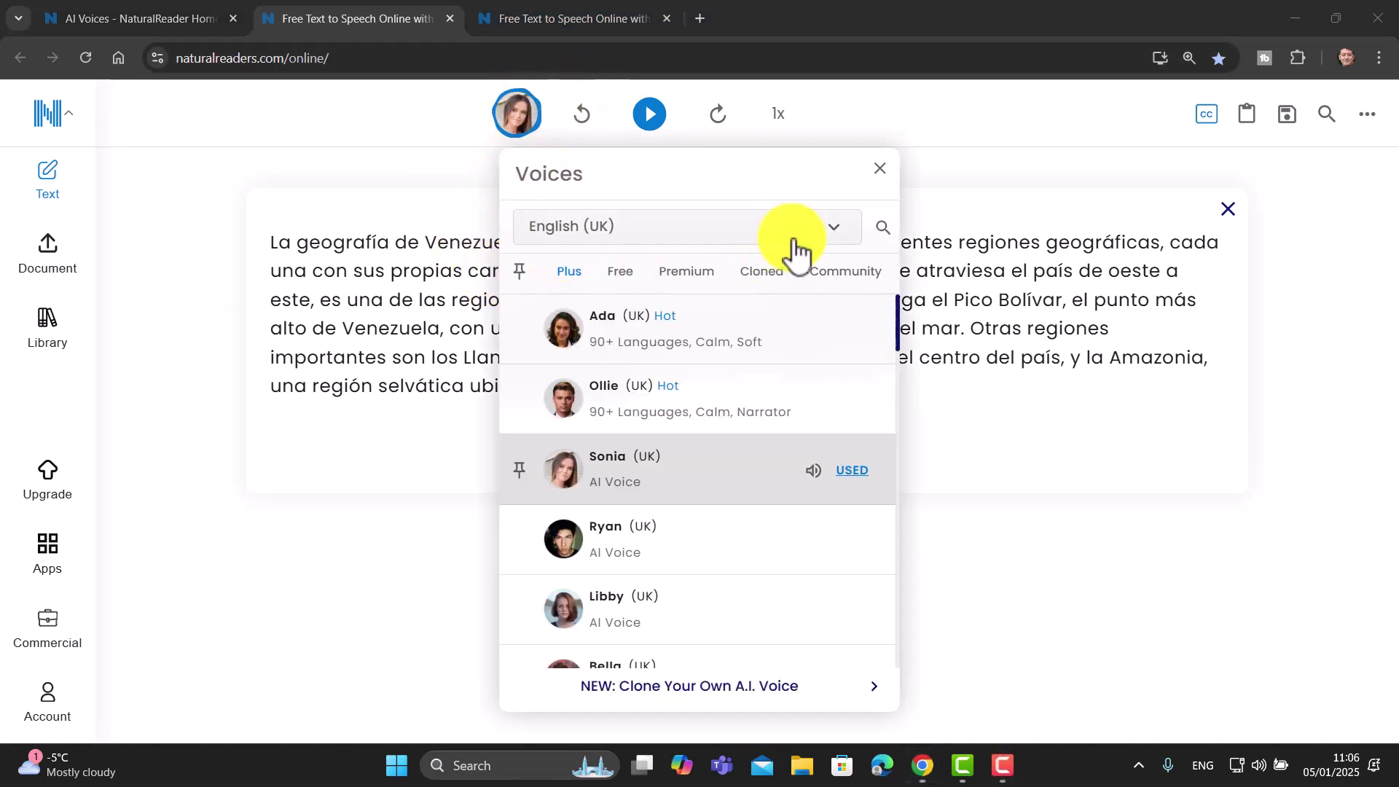
pyautogui.click(838, 230)
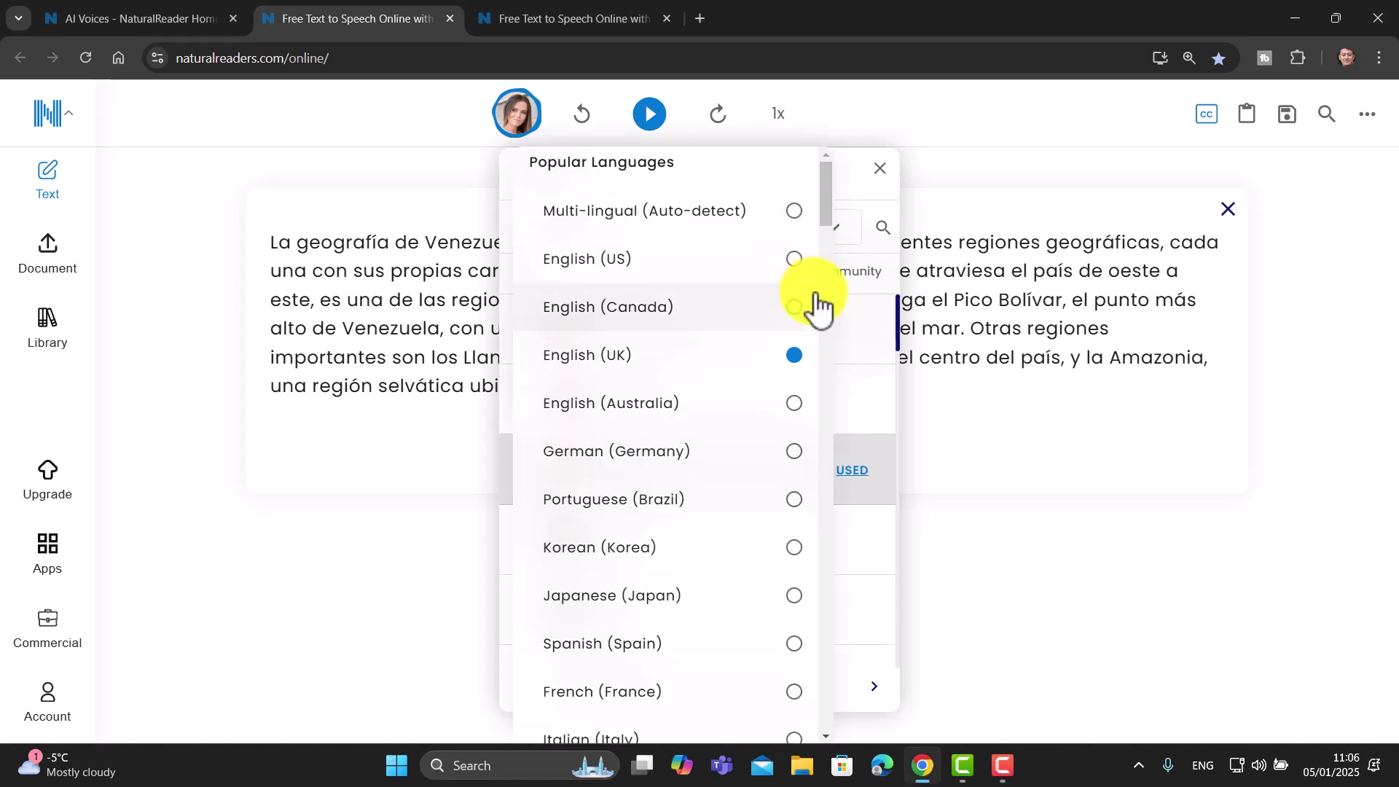
pyautogui.scroll(-4, 830, 228)
pyautogui.scroll(-1, 830, 252)
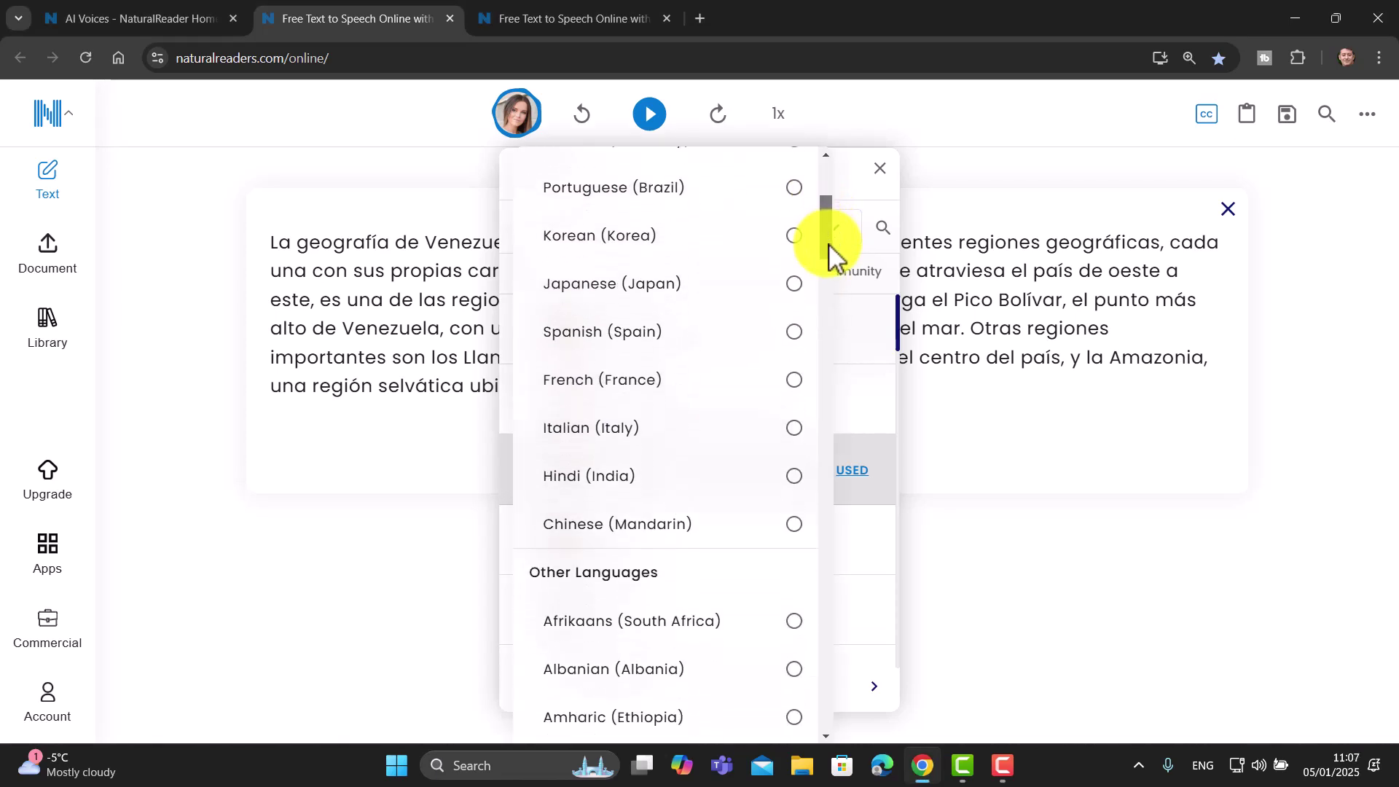
pyautogui.click(797, 333)
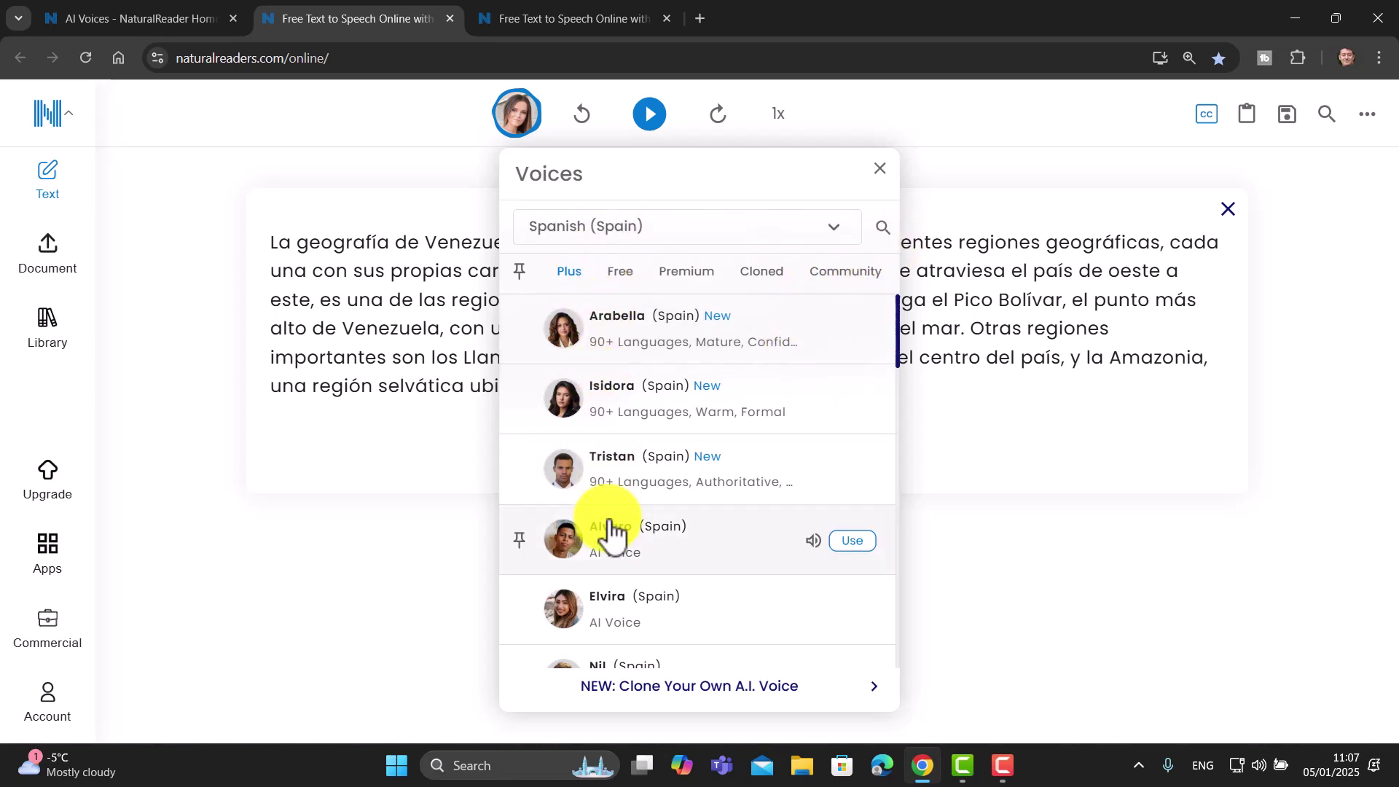
pyautogui.moveTo(614, 505)
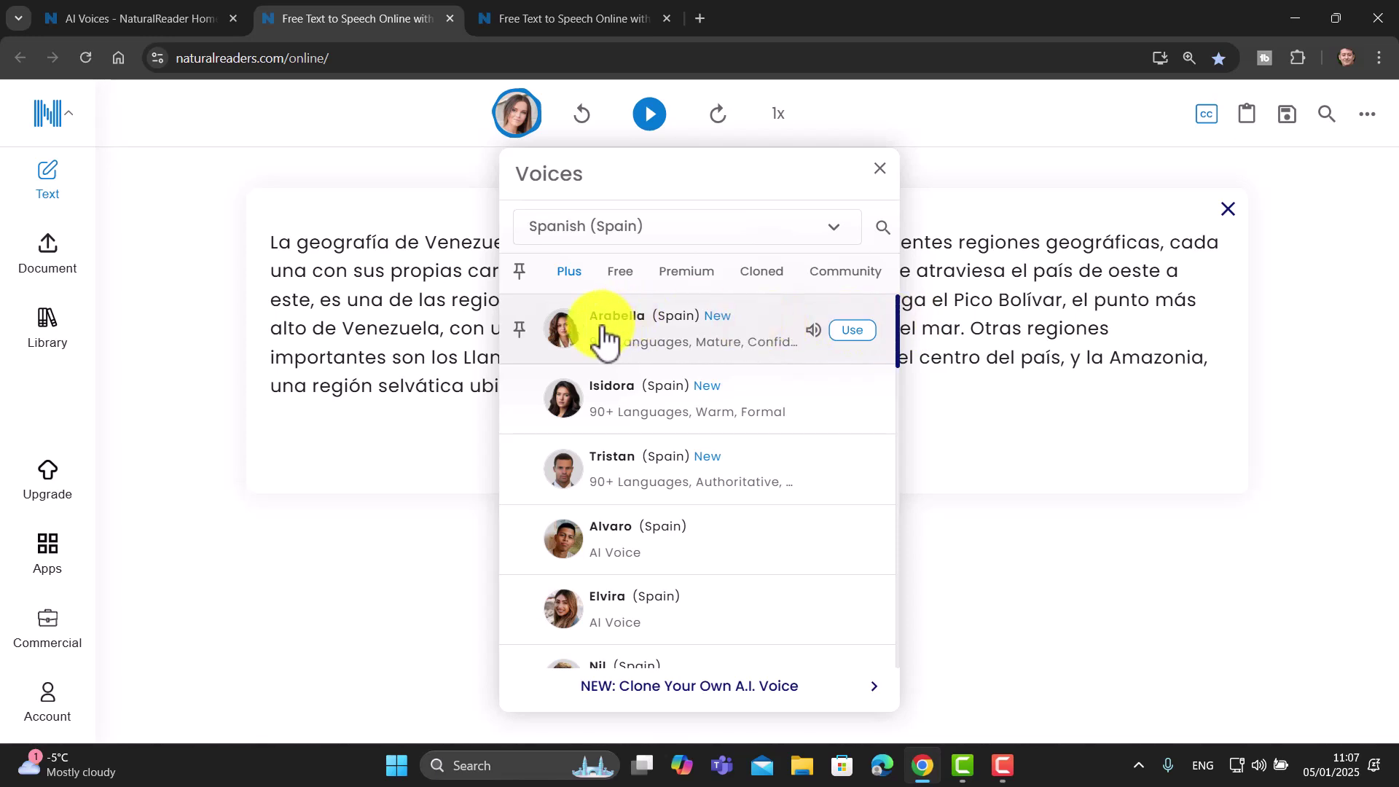
pyautogui.click(762, 326)
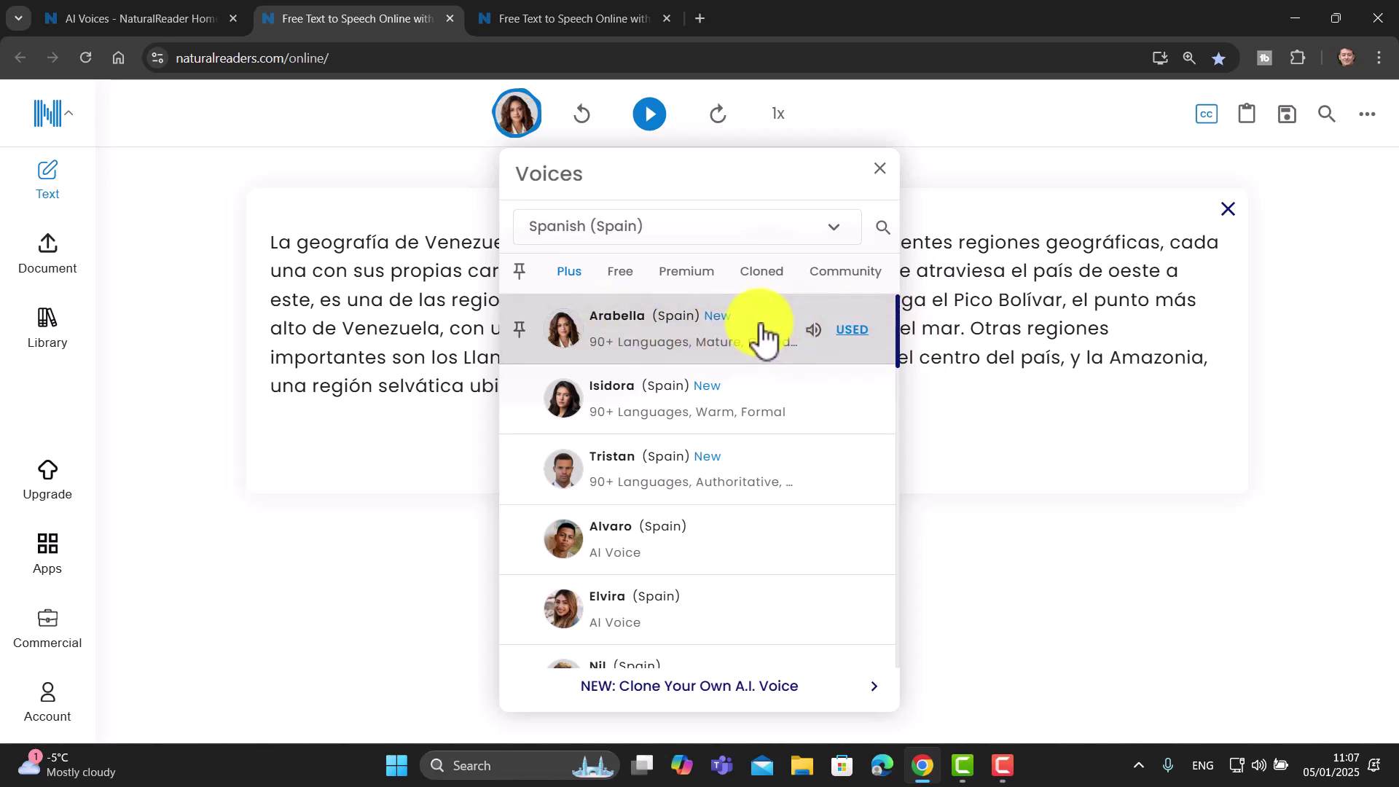
# Play the Venezuela paragraph aloud in Arabella's voice, then reopen the voice choices
pyautogui.click(1086, 590)
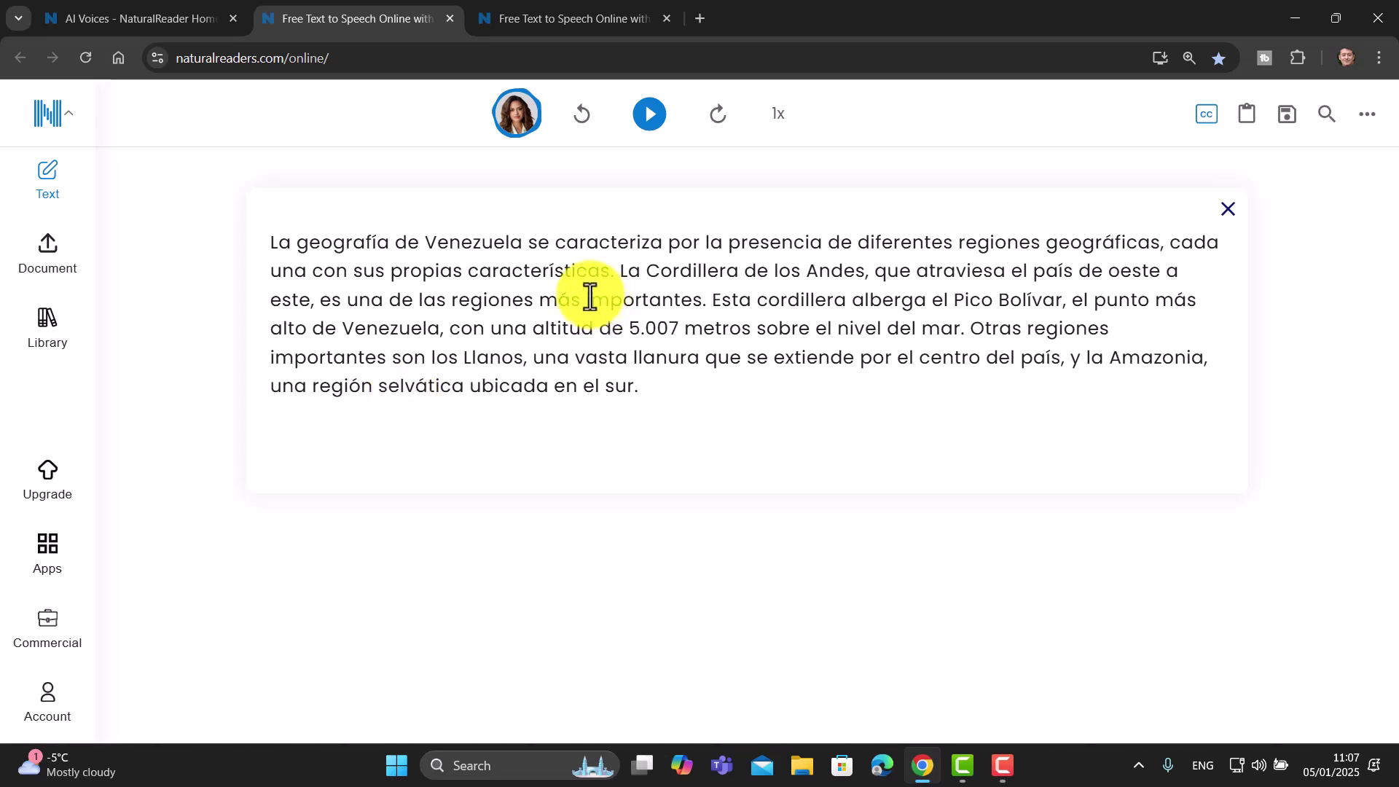
pyautogui.click(651, 115)
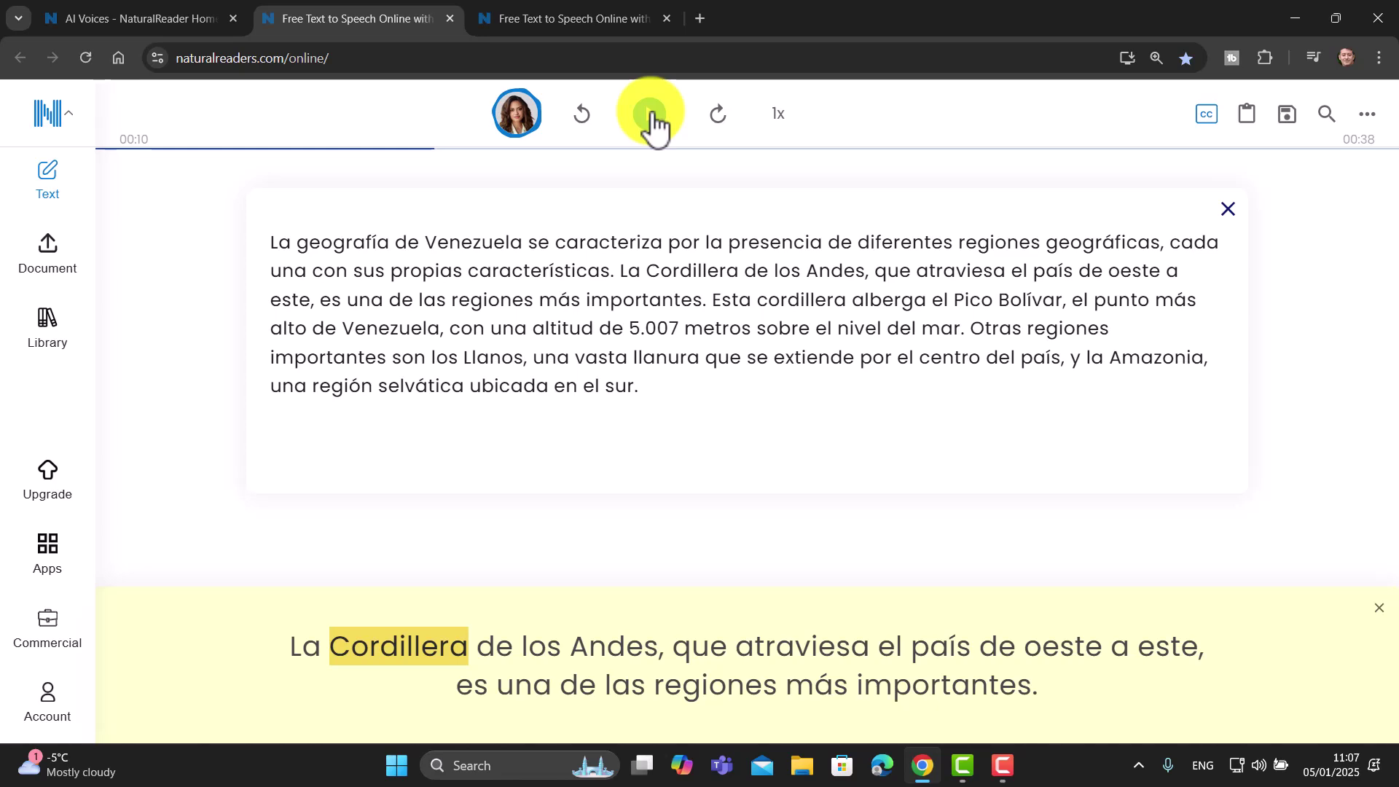
pyautogui.click(519, 113)
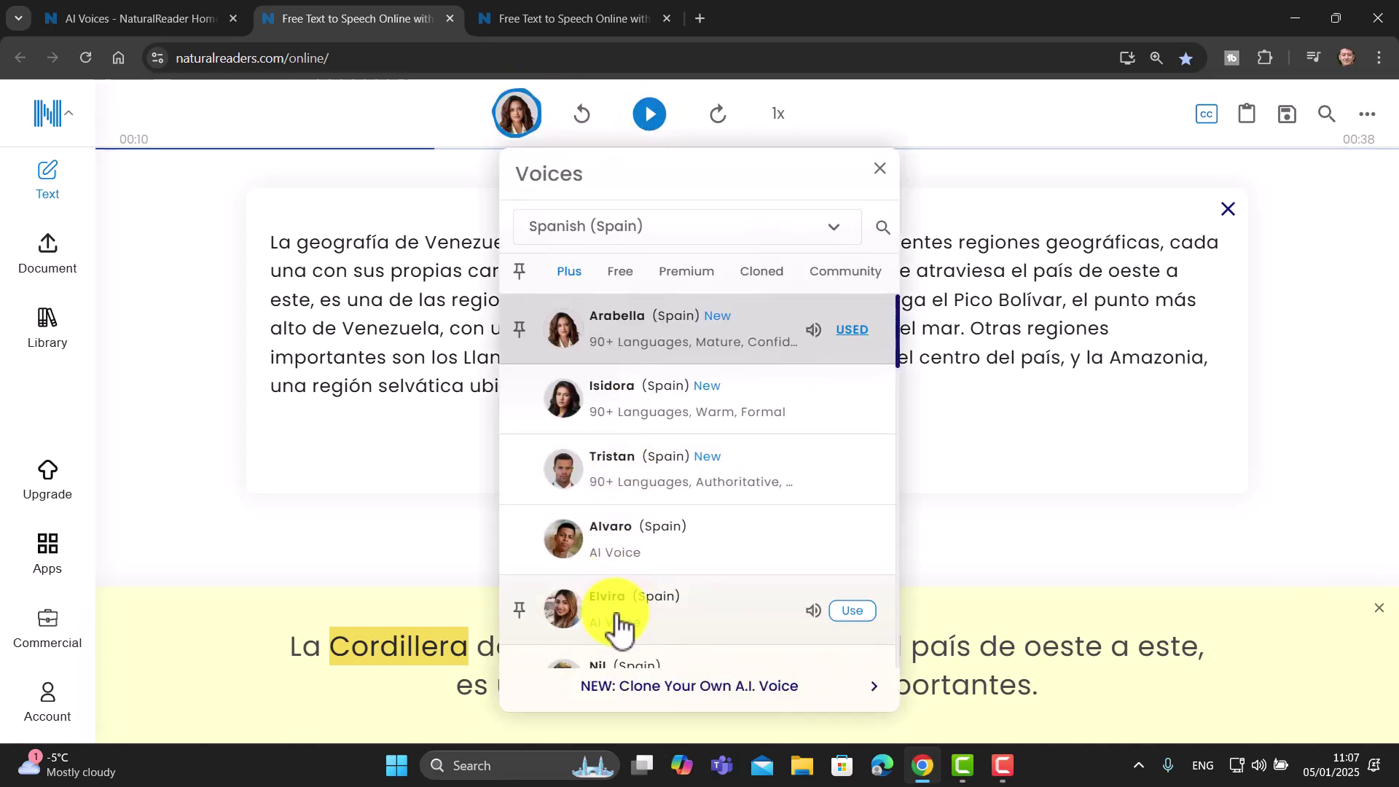
# Switch the voice to Beatriz, Spanish (Mexico), and play the Venezuela paragraph with her
pyautogui.click(840, 230)
pyautogui.moveTo(837, 218); pyautogui.dragTo(826, 631)
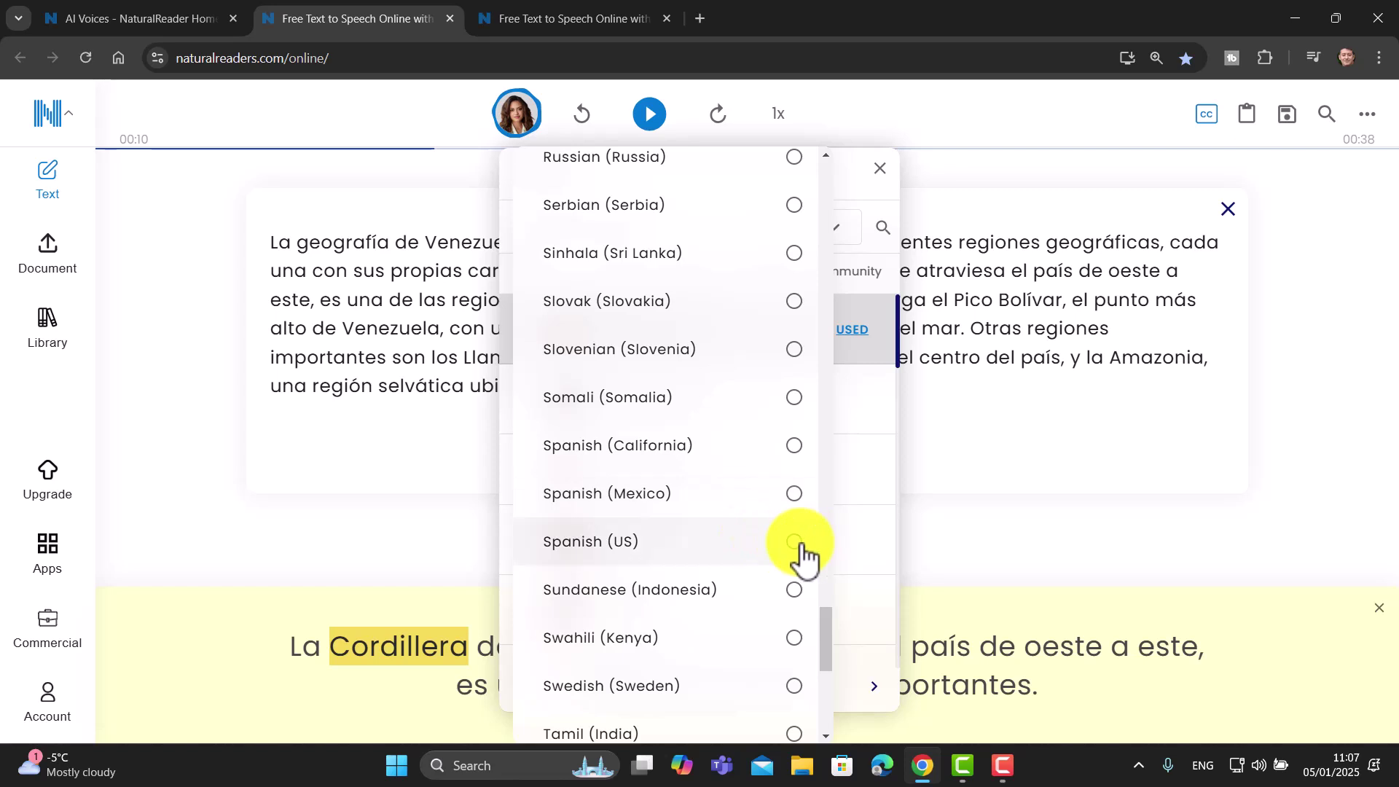
pyautogui.click(795, 497)
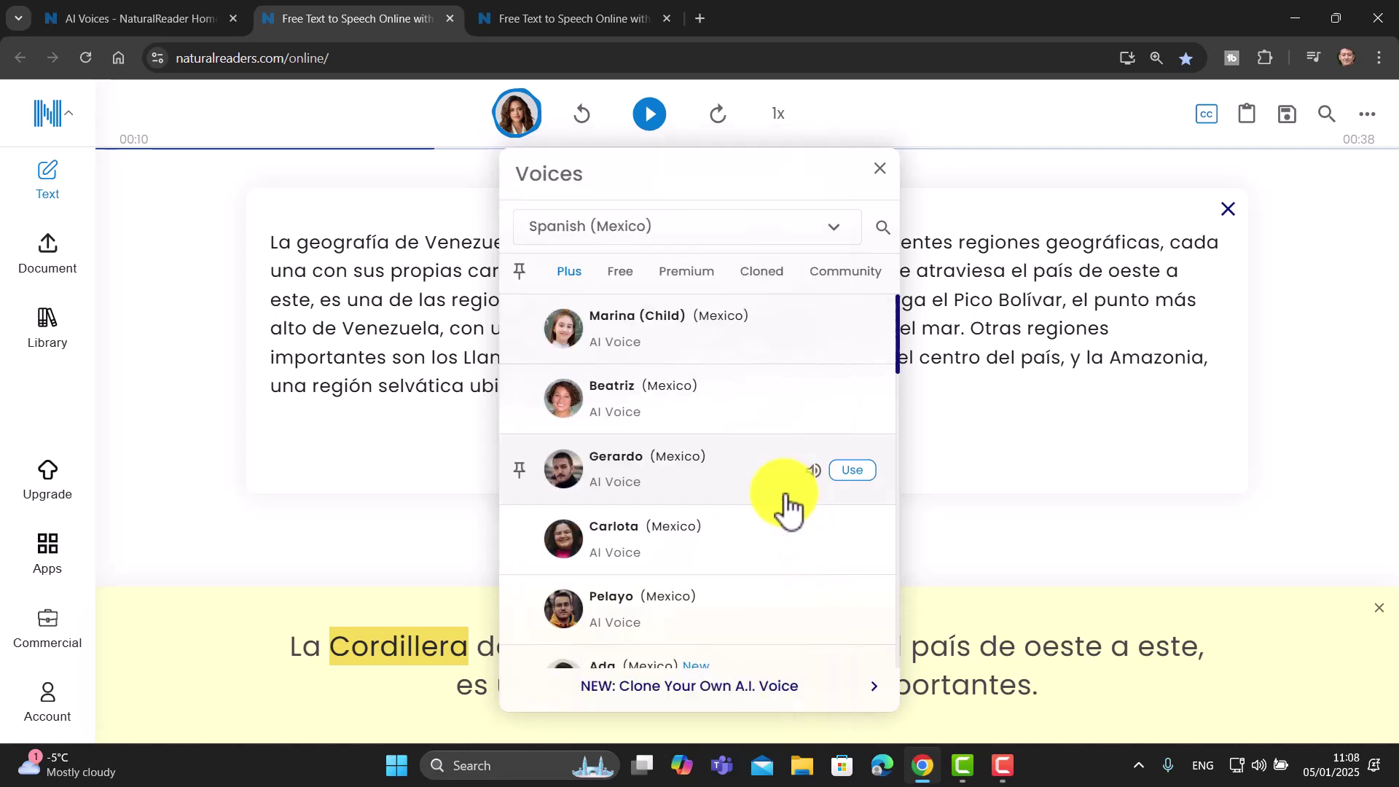
pyautogui.moveTo(678, 375)
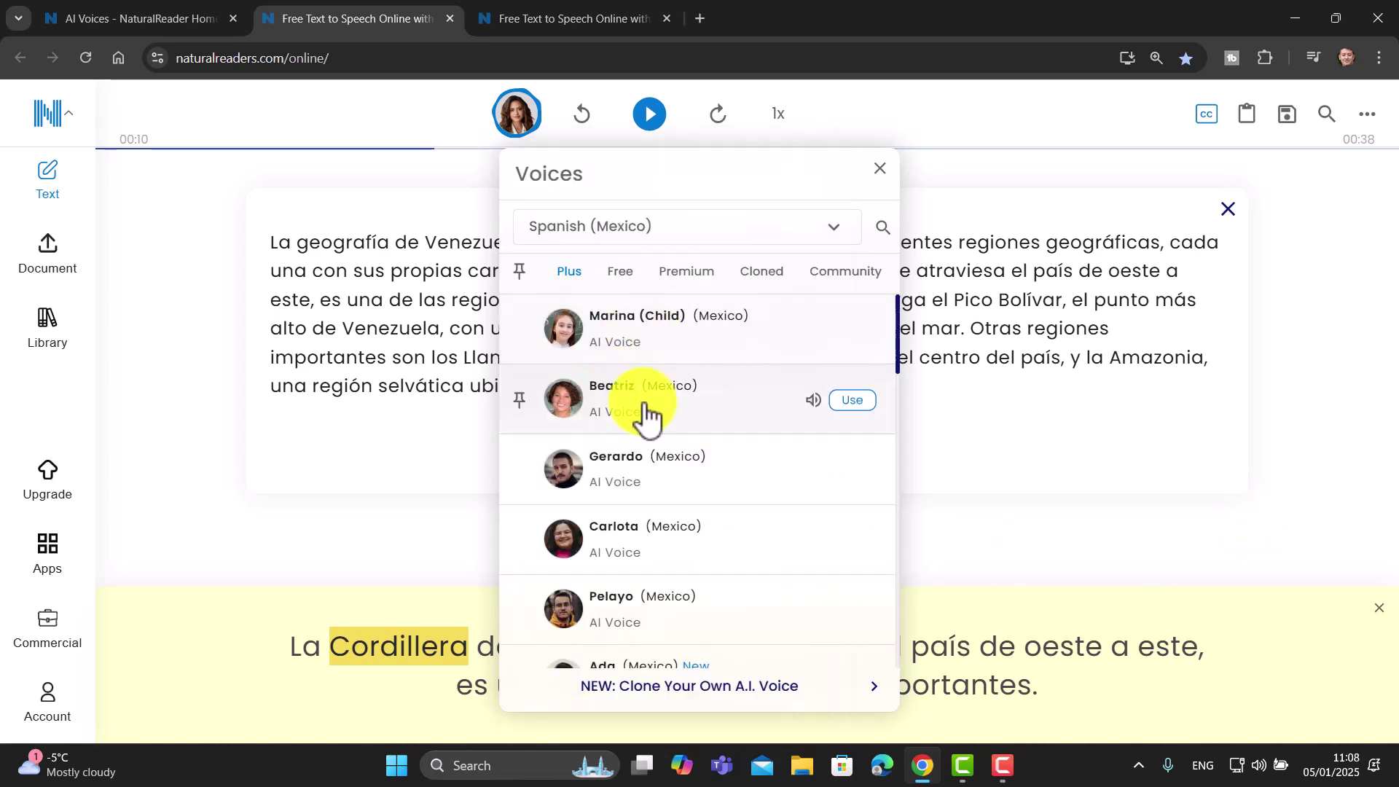
pyautogui.click(631, 425)
pyautogui.click(1065, 466)
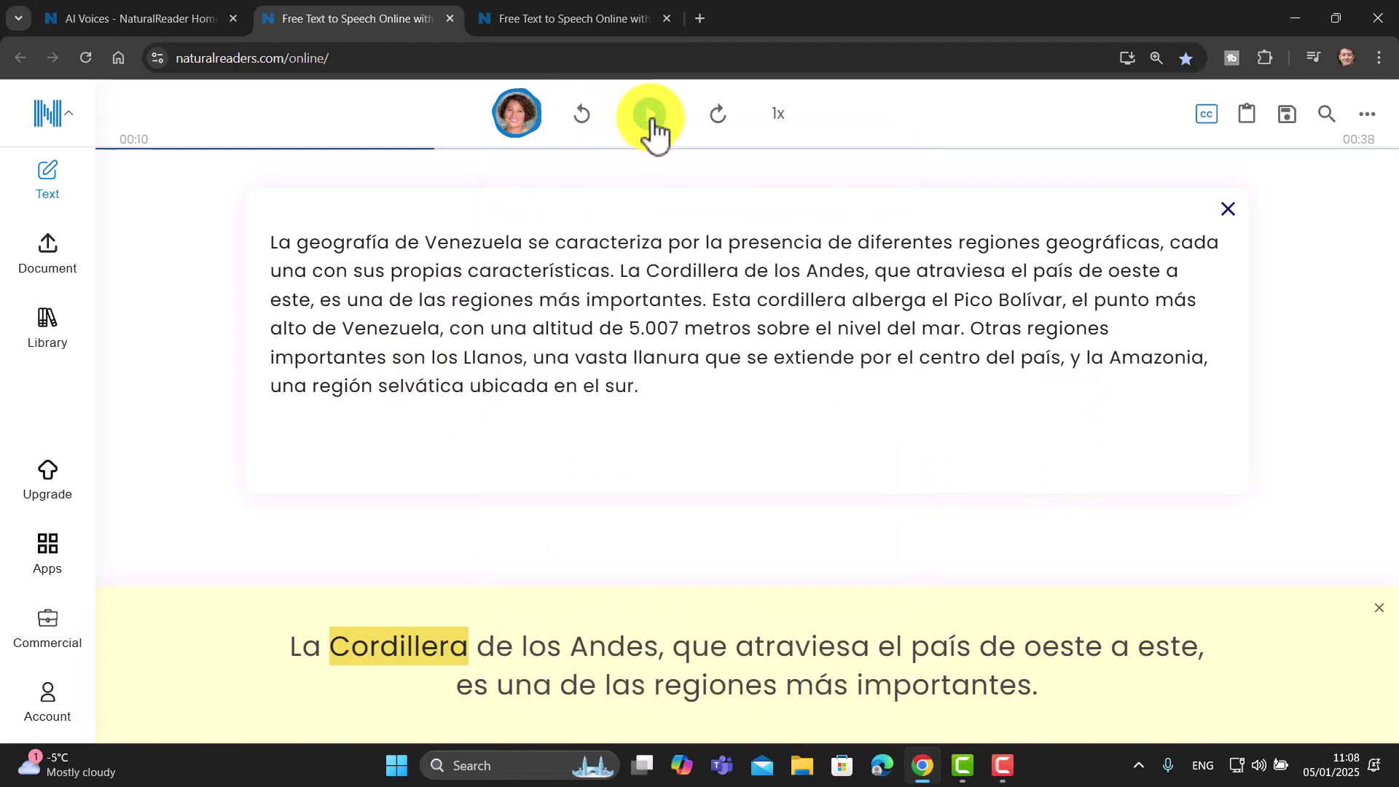
pyautogui.click(655, 117)
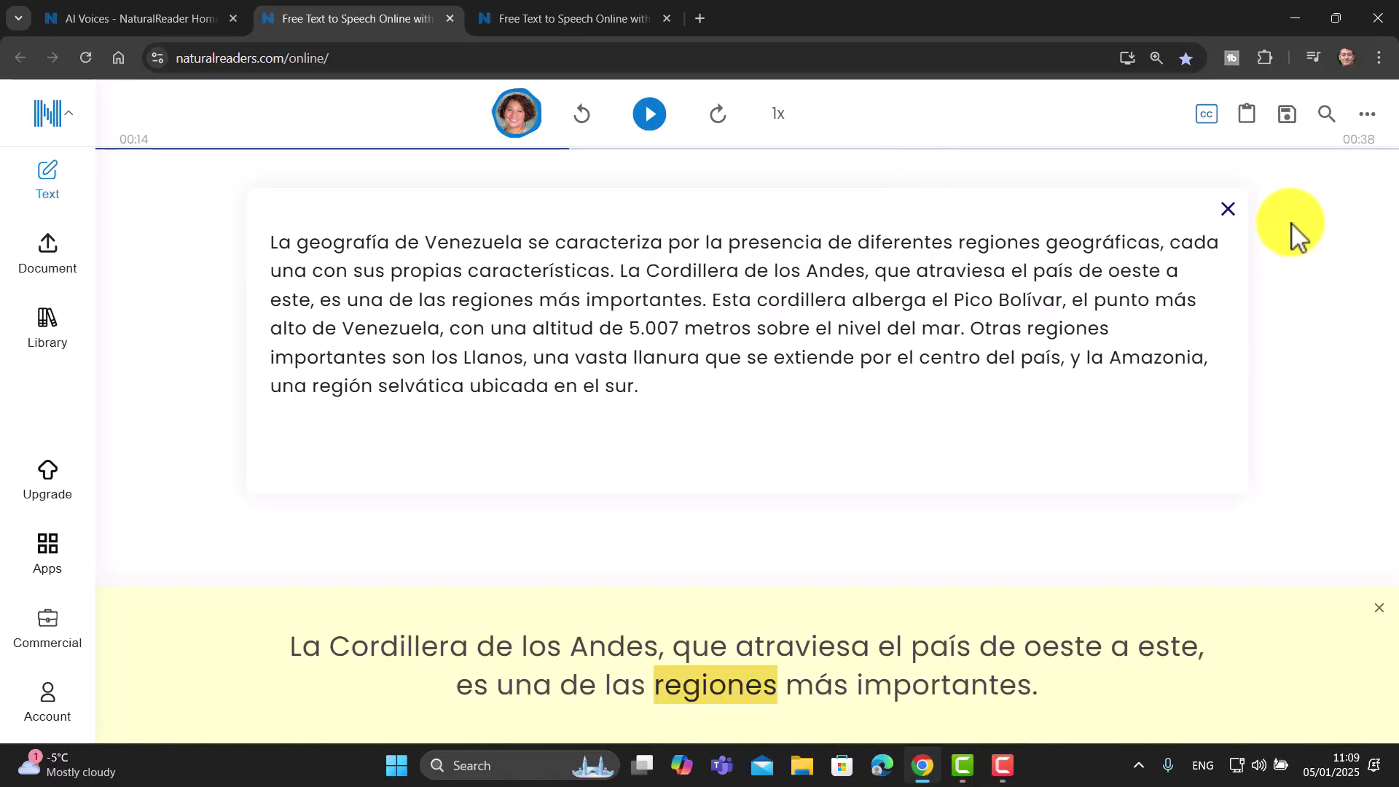
# Replace the text with the word list Complex through Penalty and choose Sonia, English (UK)
pyautogui.click(1228, 210)
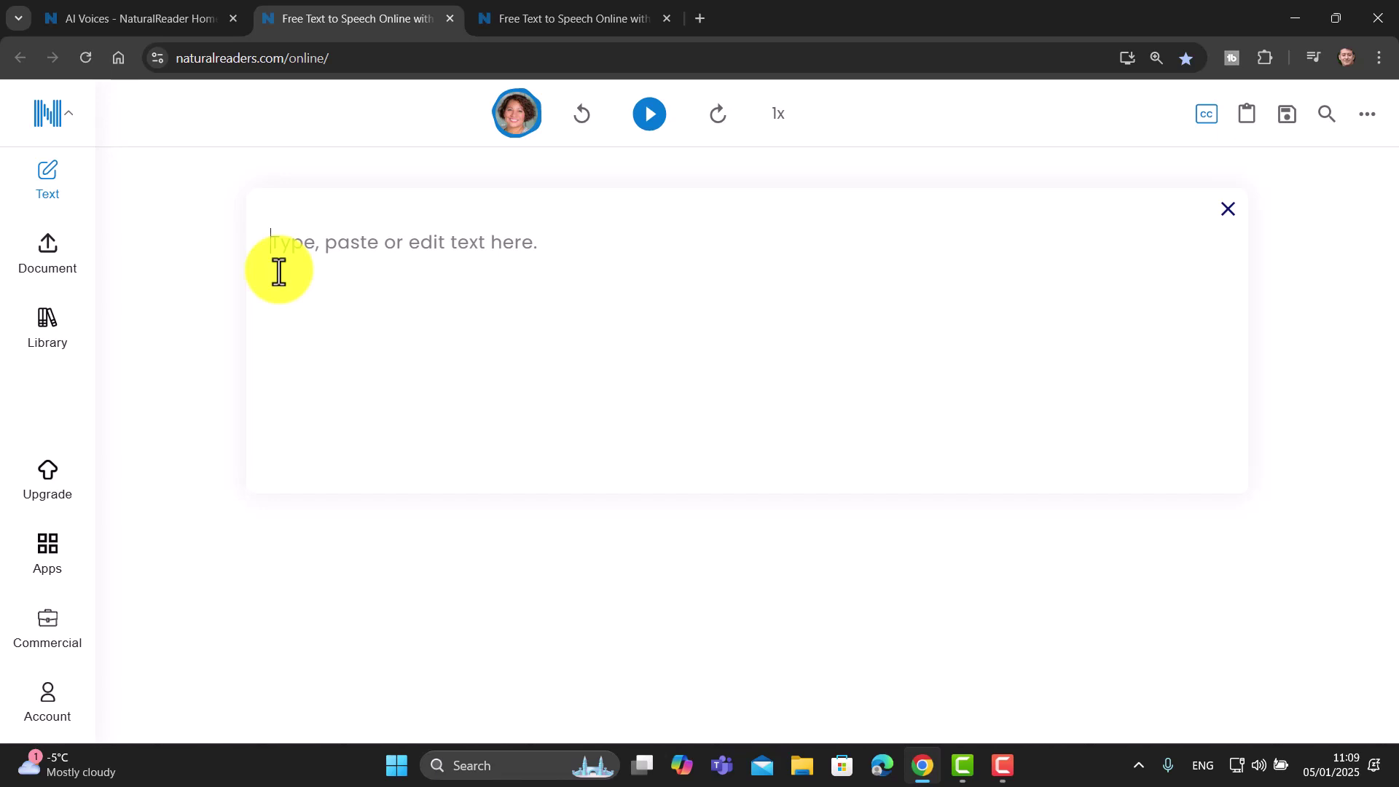
pyautogui.write('Complex Untouchable Photograph Photographer Photo Penalty')
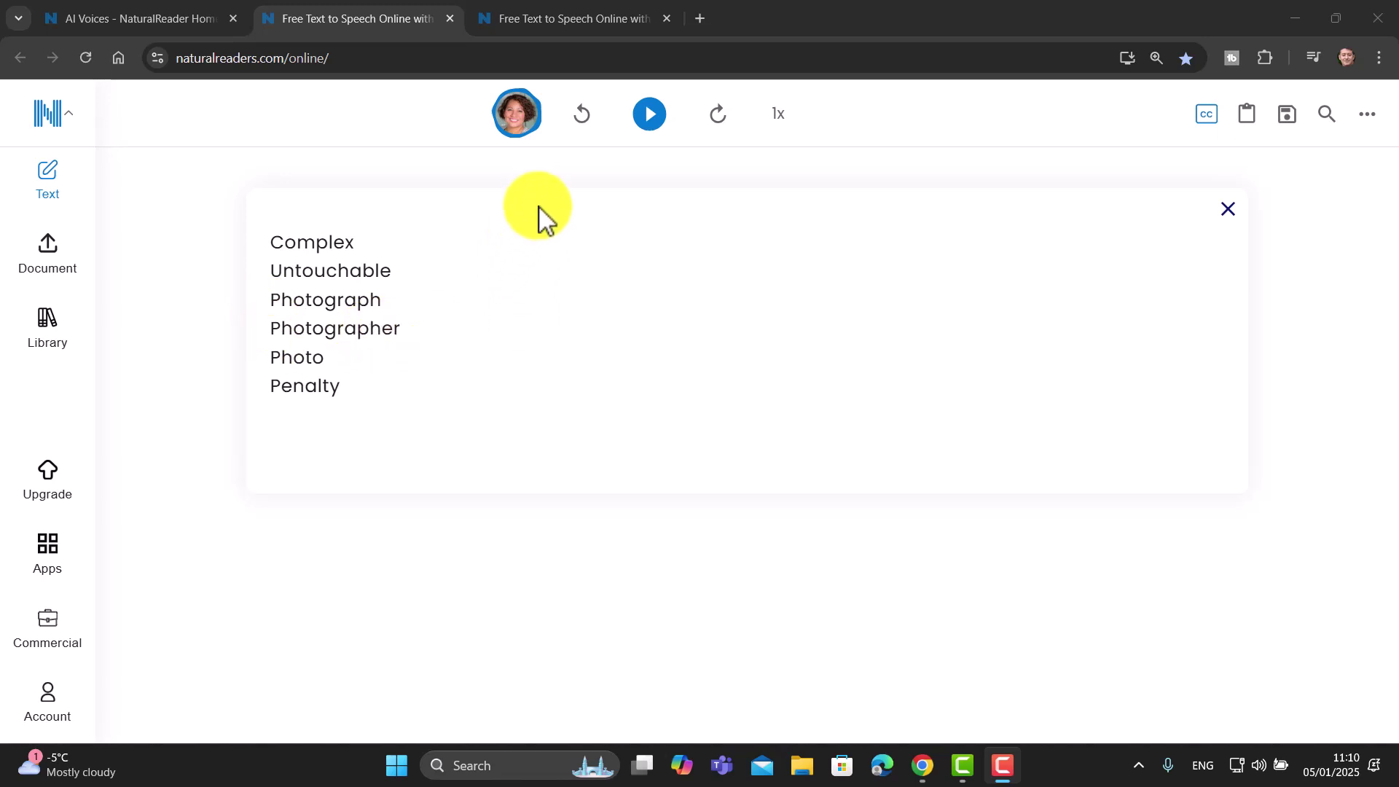
pyautogui.click(516, 120)
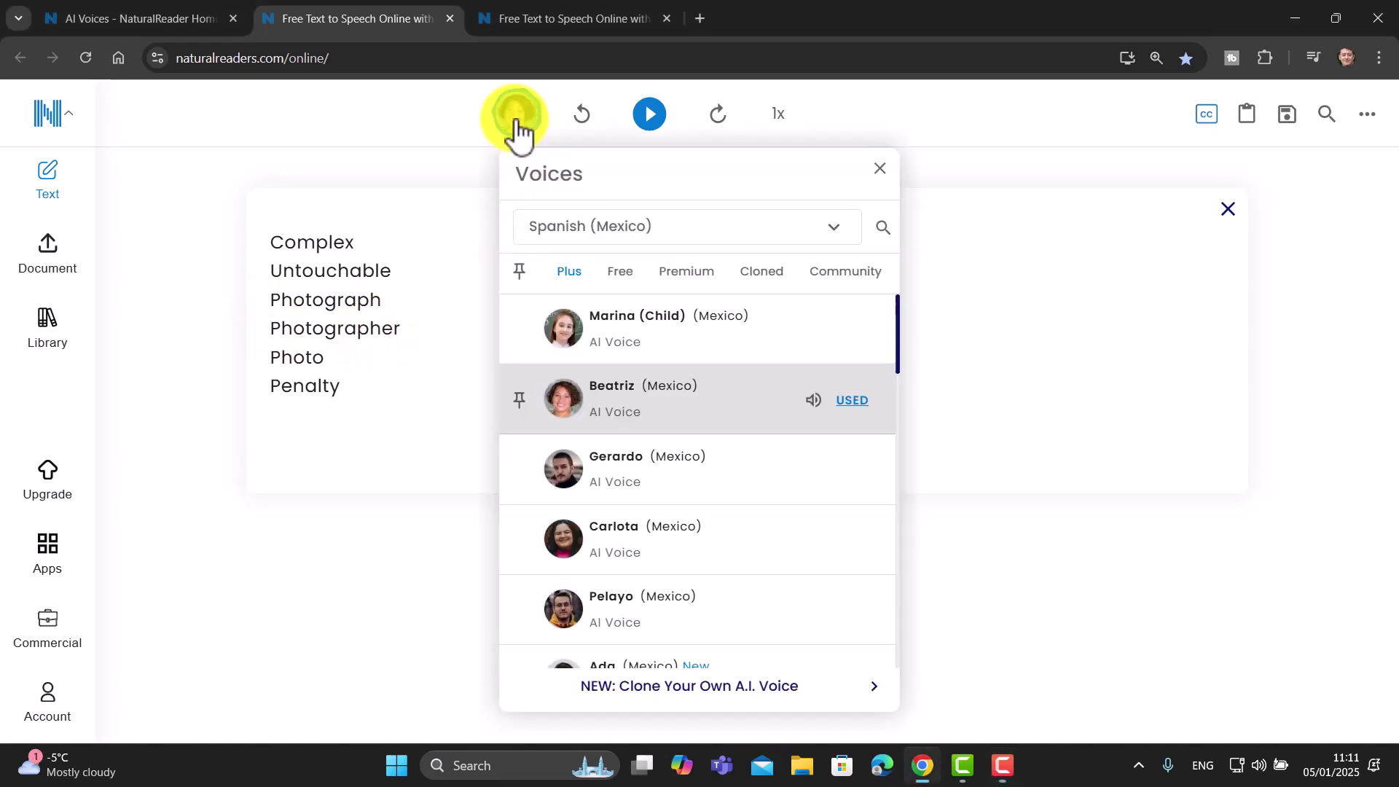
pyautogui.click(839, 232)
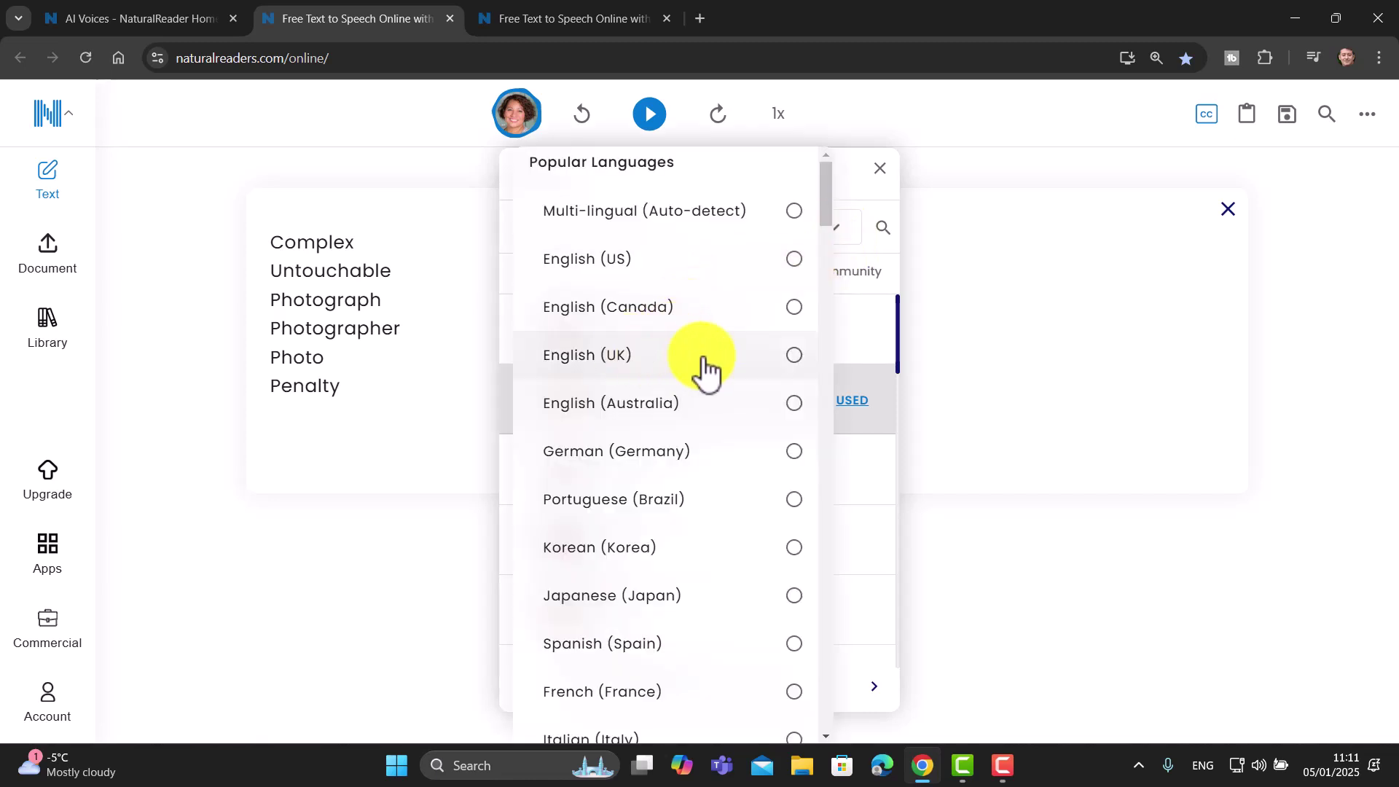
pyautogui.click(794, 355)
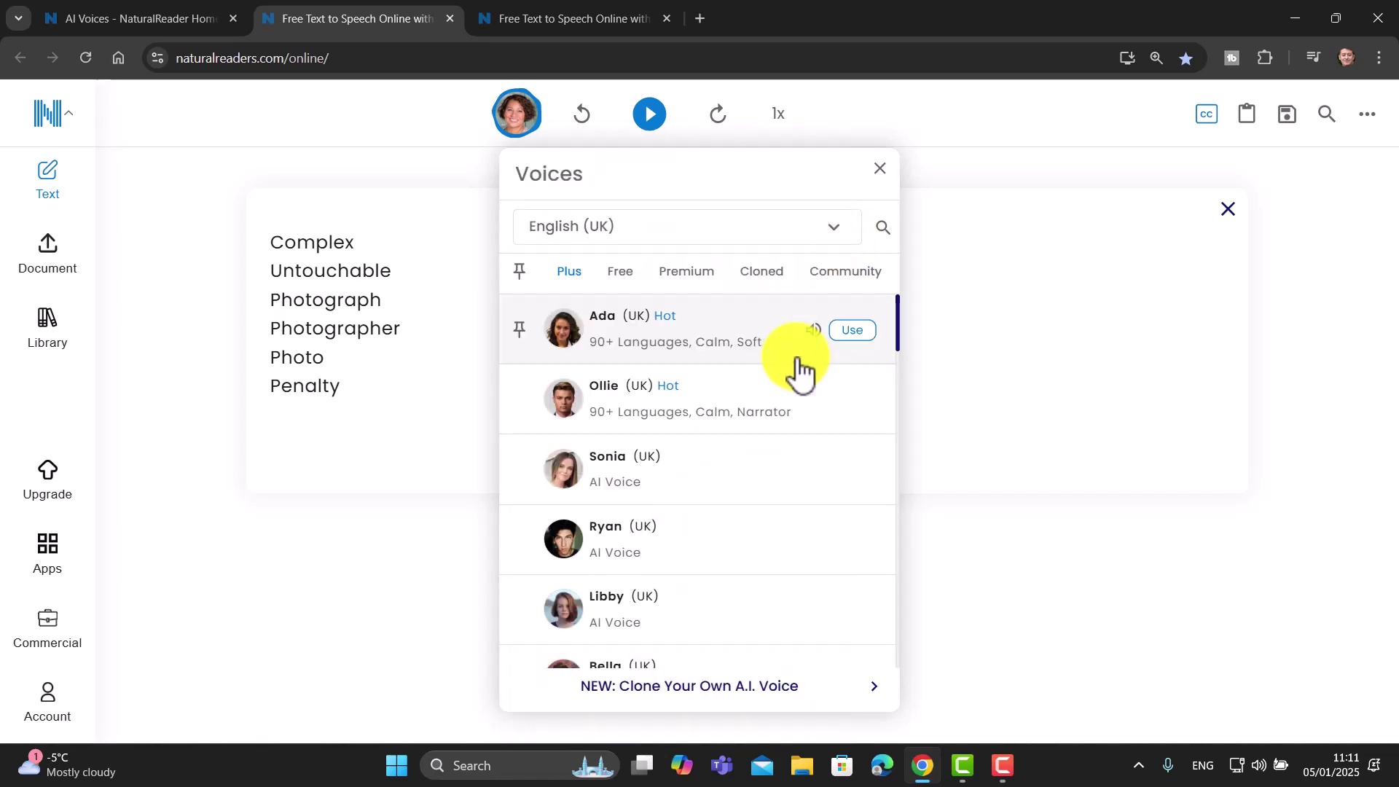
pyautogui.click(623, 482)
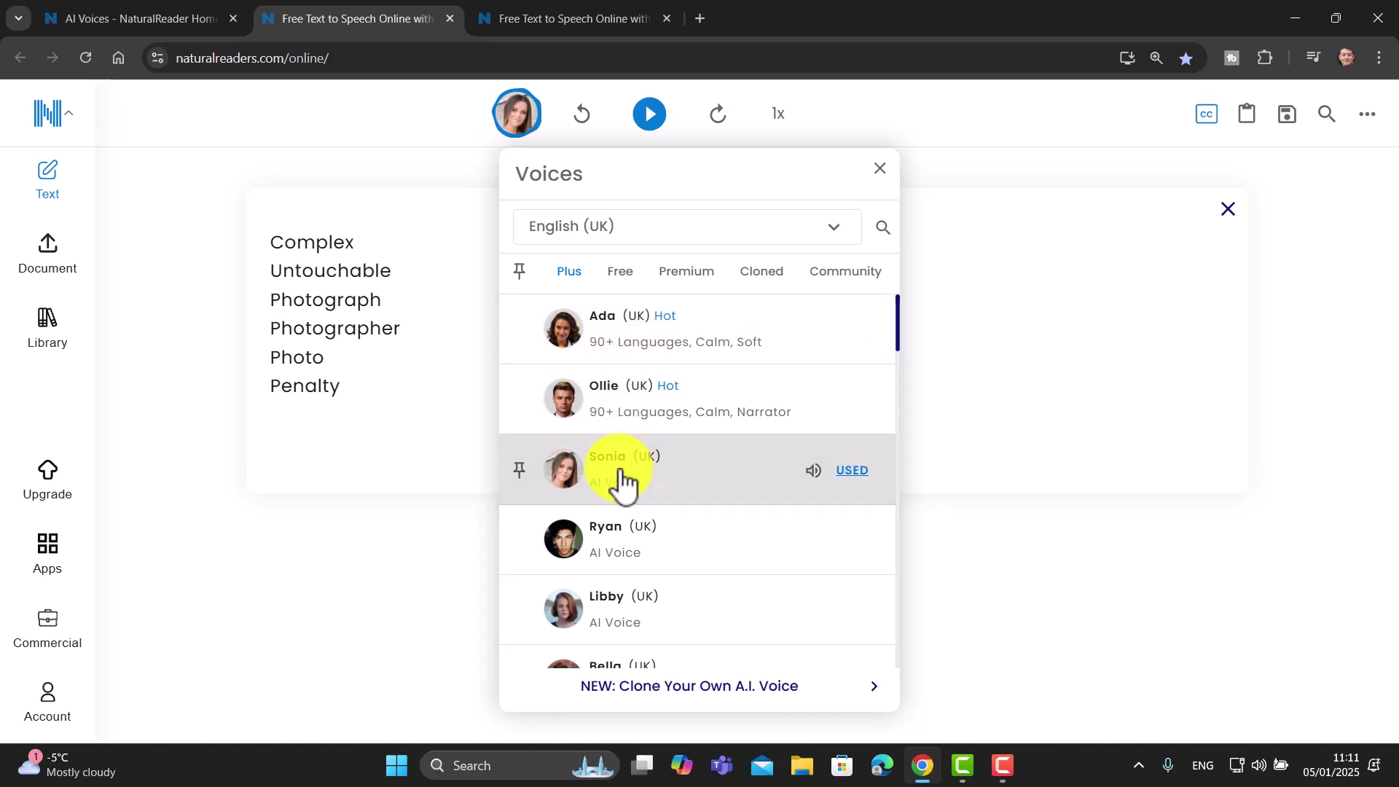
pyautogui.click(306, 592)
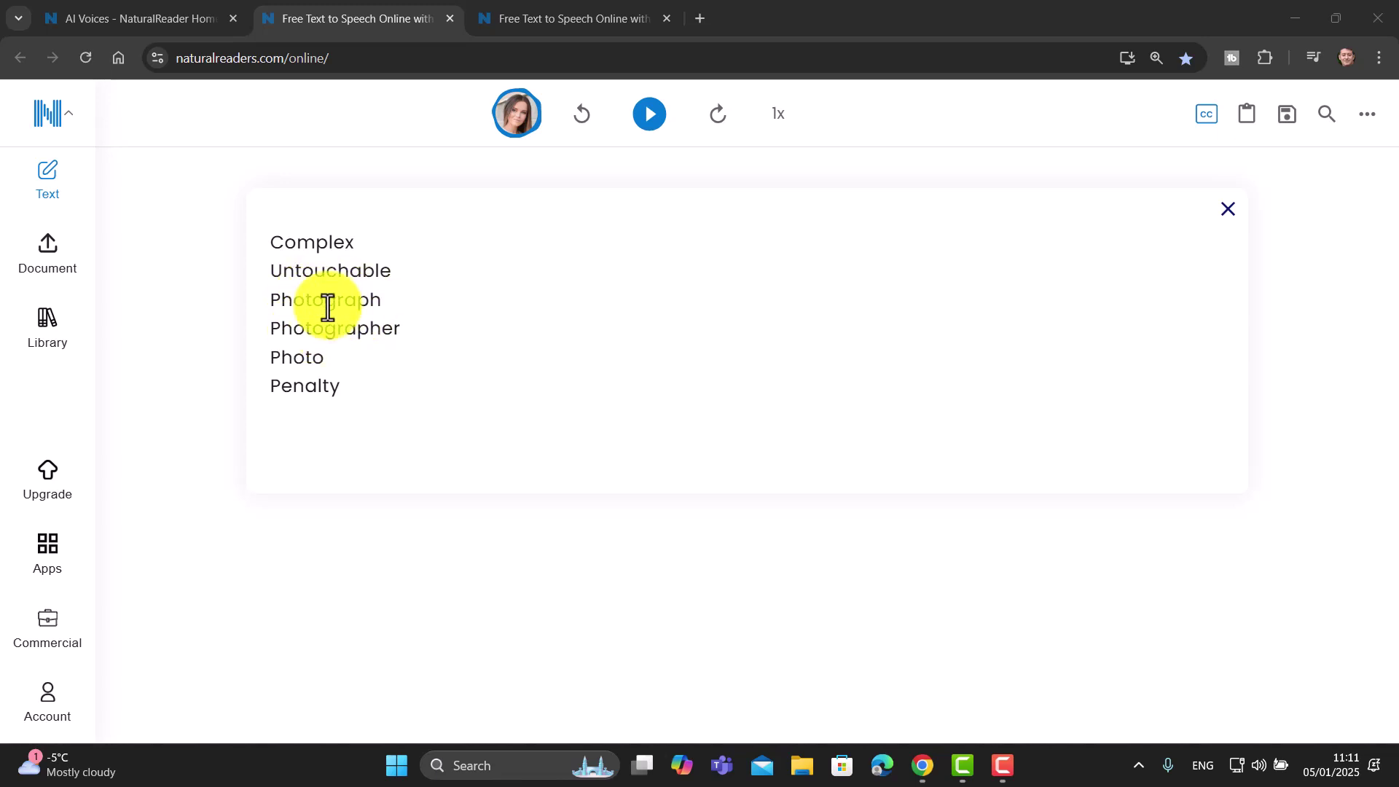
# Play the six-word list in Sonia's voice and toggle the reading captions
pyautogui.click(648, 118)
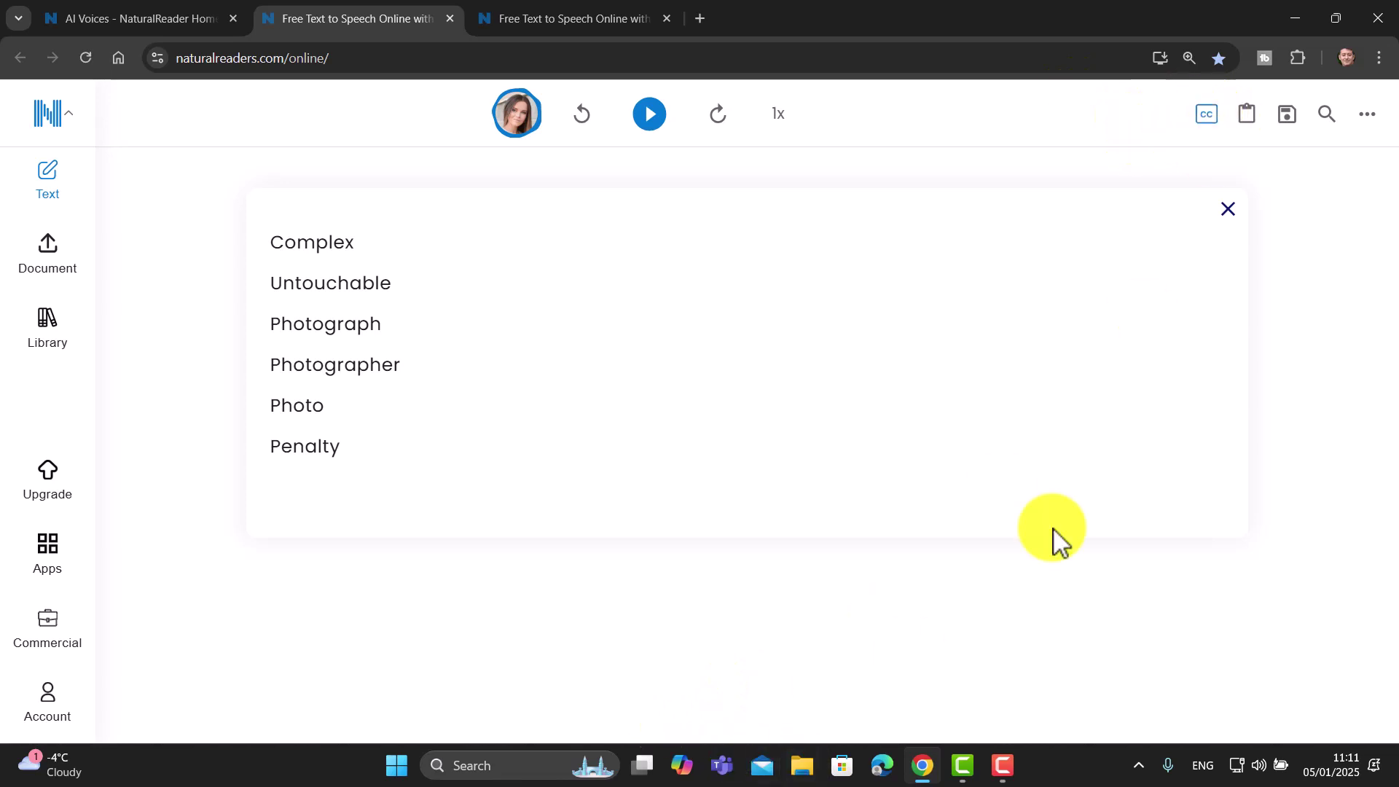
pyautogui.click(1207, 117)
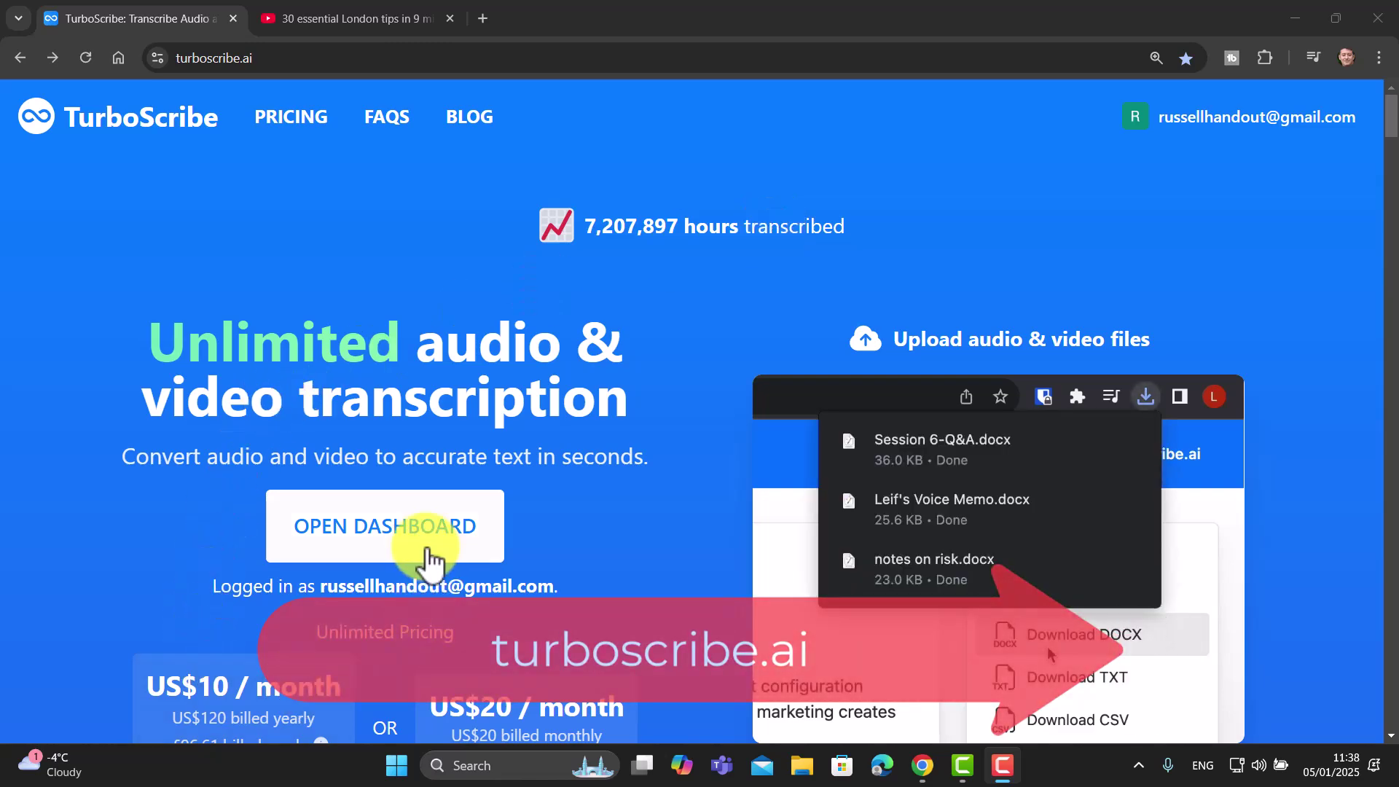
# Open the TurboScribe dashboard and scroll through the Recent Files transcriptions
pyautogui.click(430, 557)
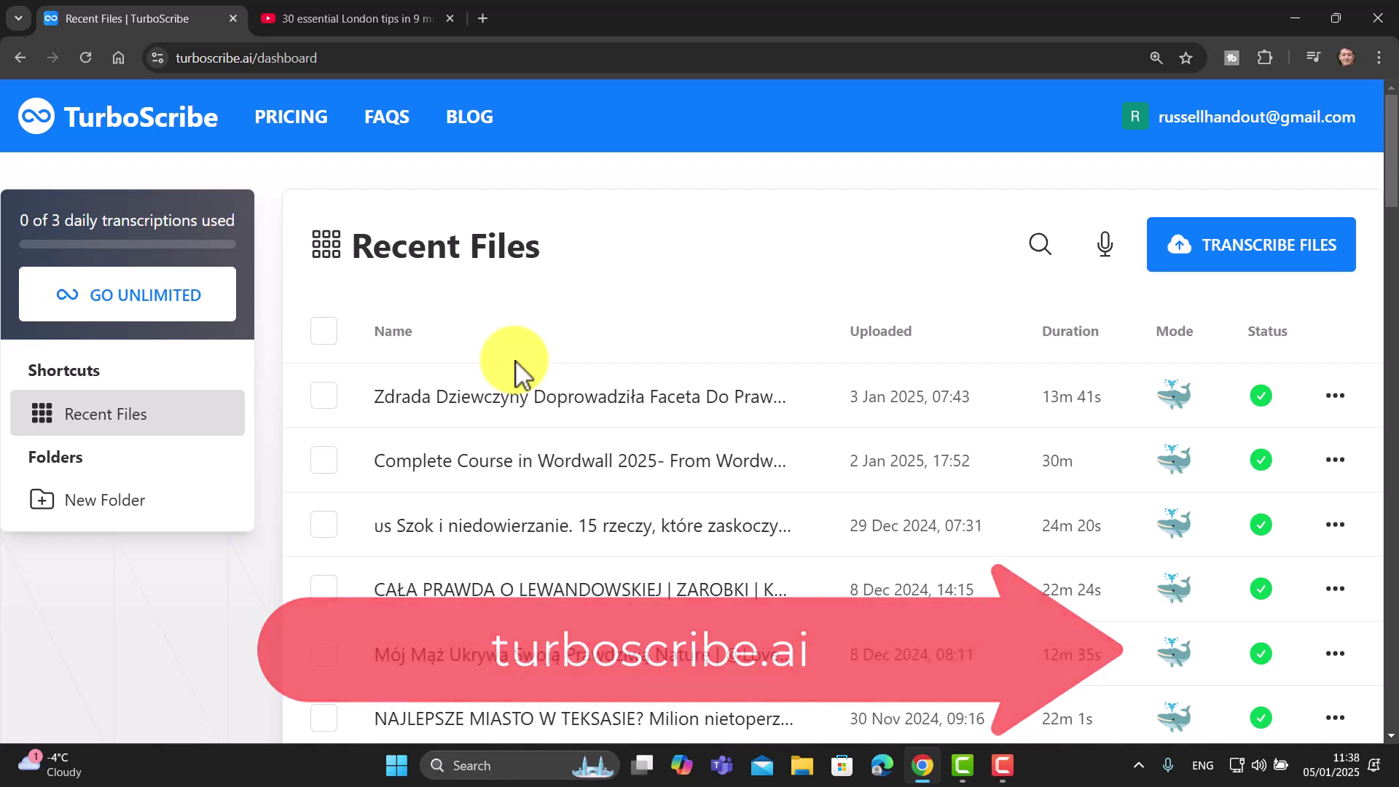
pyautogui.moveTo(1392, 204); pyautogui.dragTo(1392, 298)
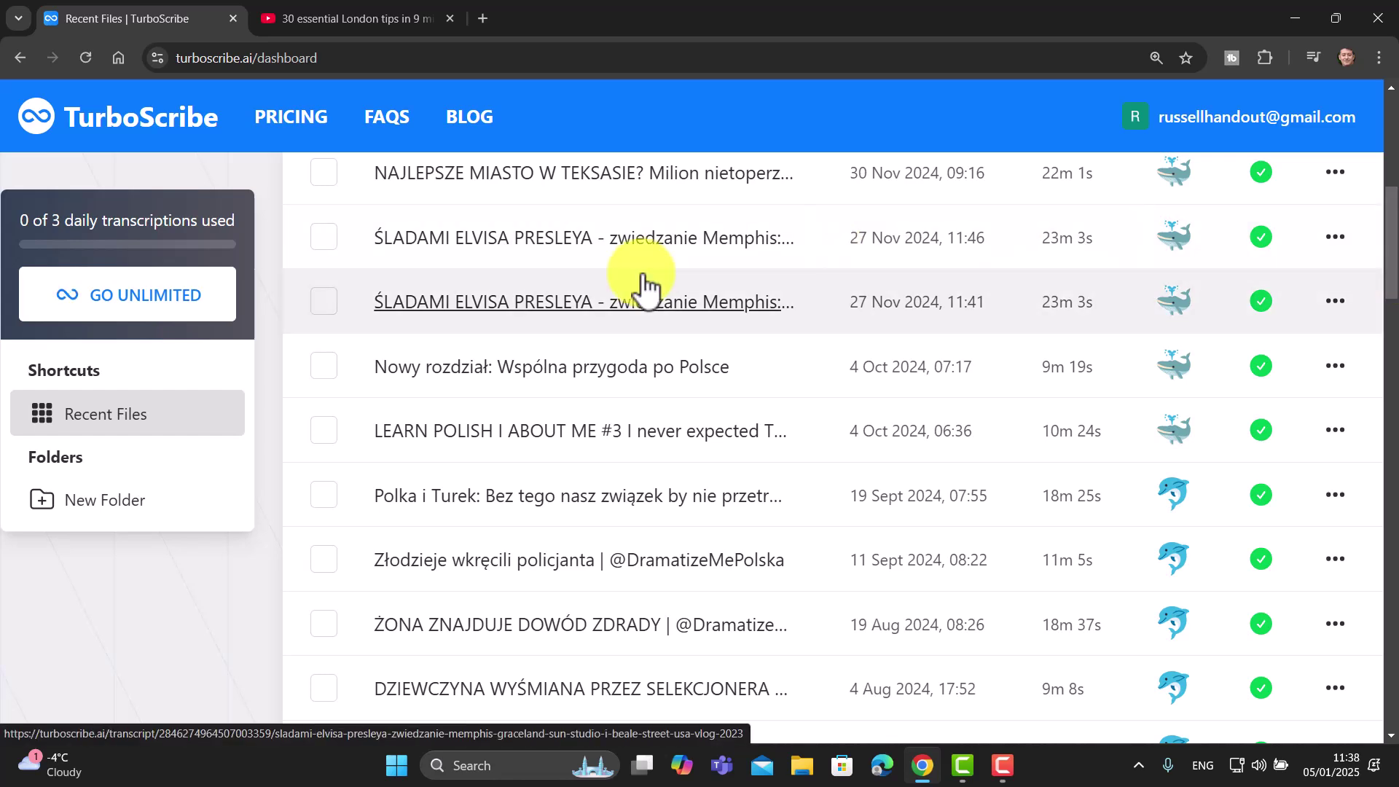
# Open the Polka i Turek transcript, play and pause its audio, then cue the first sentence
pyautogui.click(495, 510)
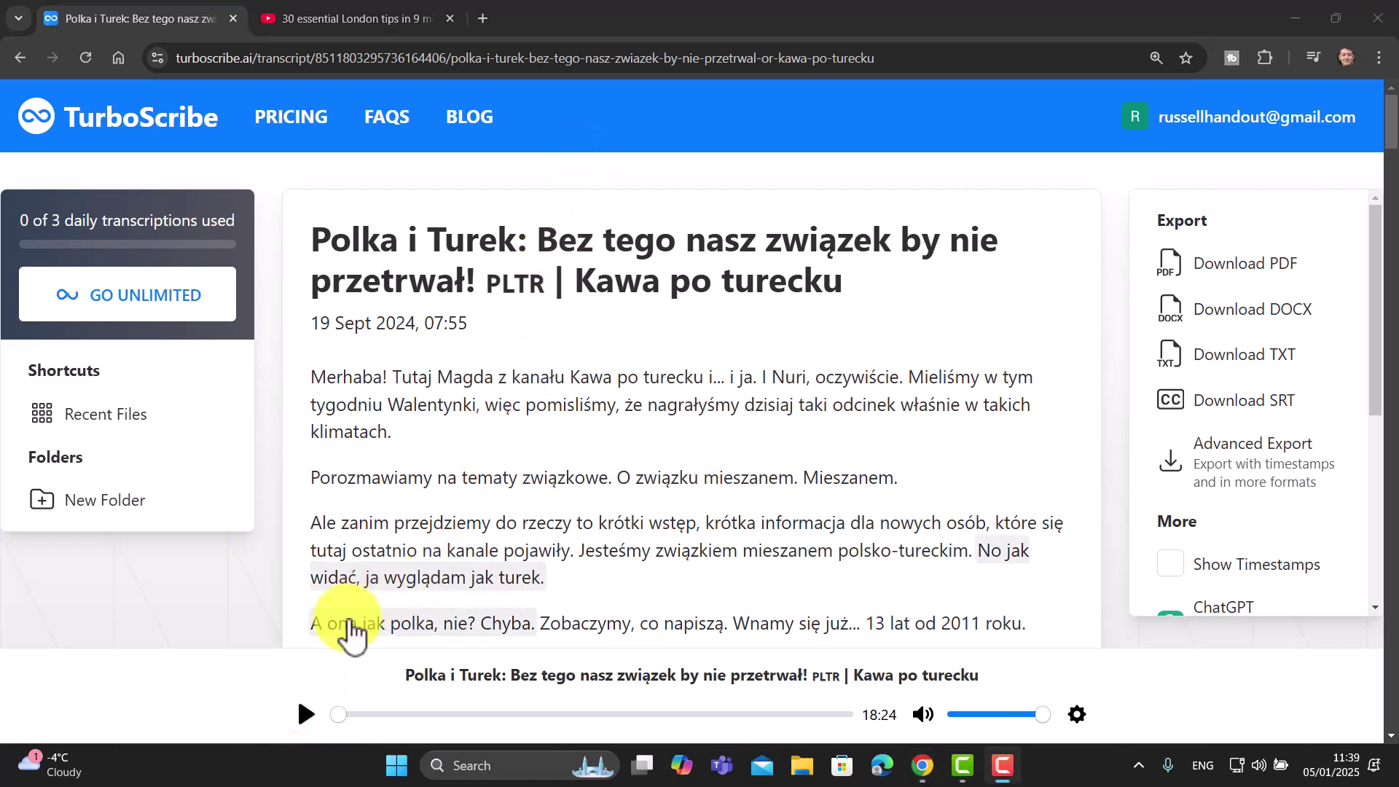
pyautogui.click(306, 715)
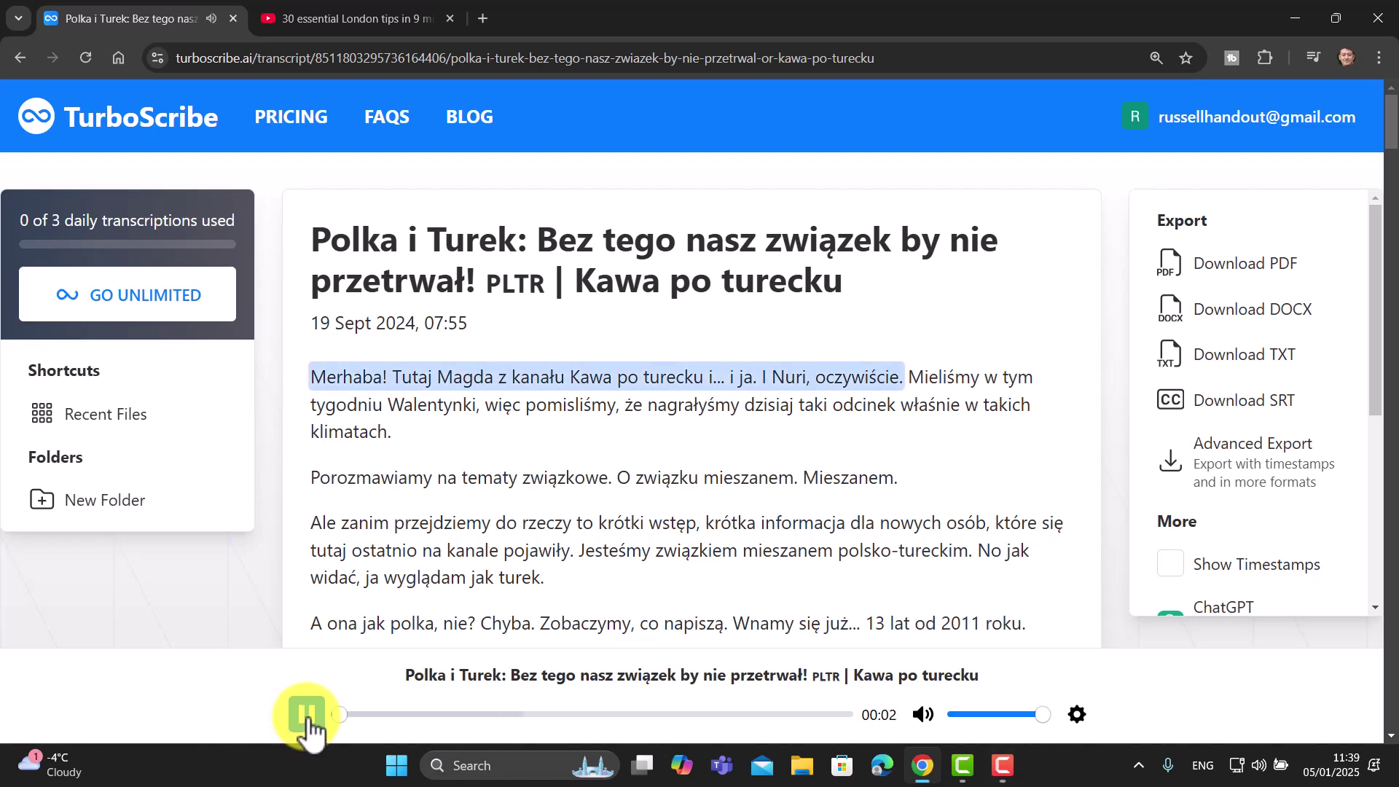
pyautogui.click(306, 716)
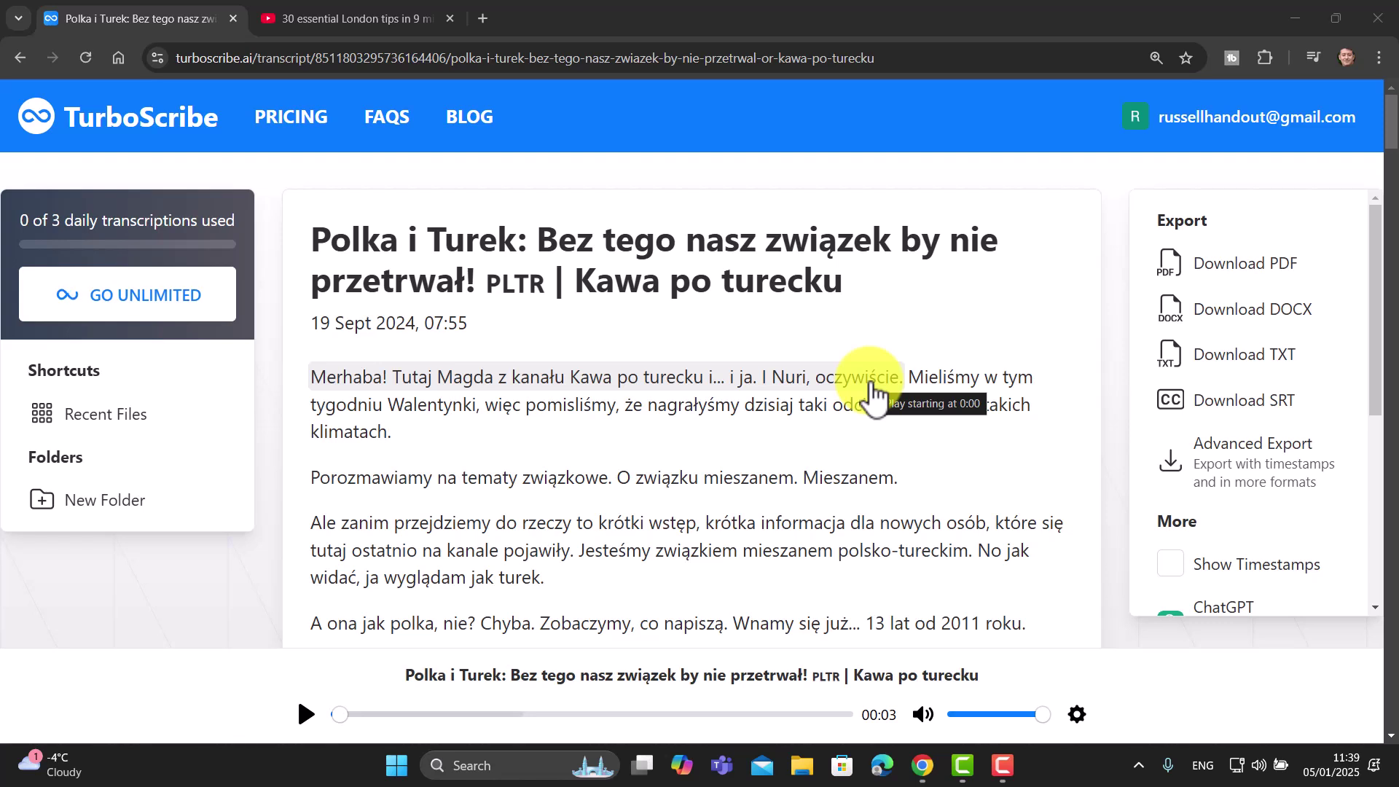
pyautogui.click(872, 394)
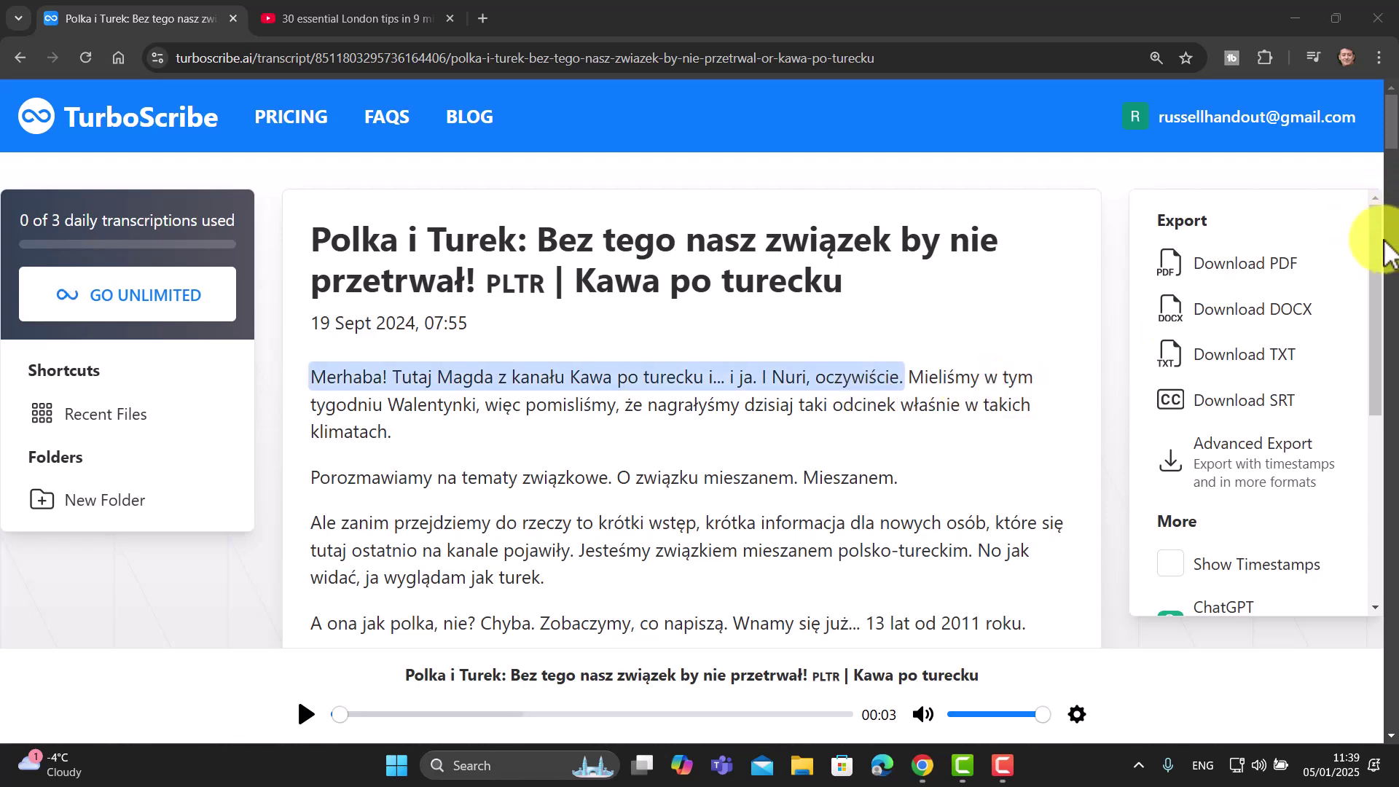
pyautogui.moveTo(1375, 251); pyautogui.dragTo(1376, 438)
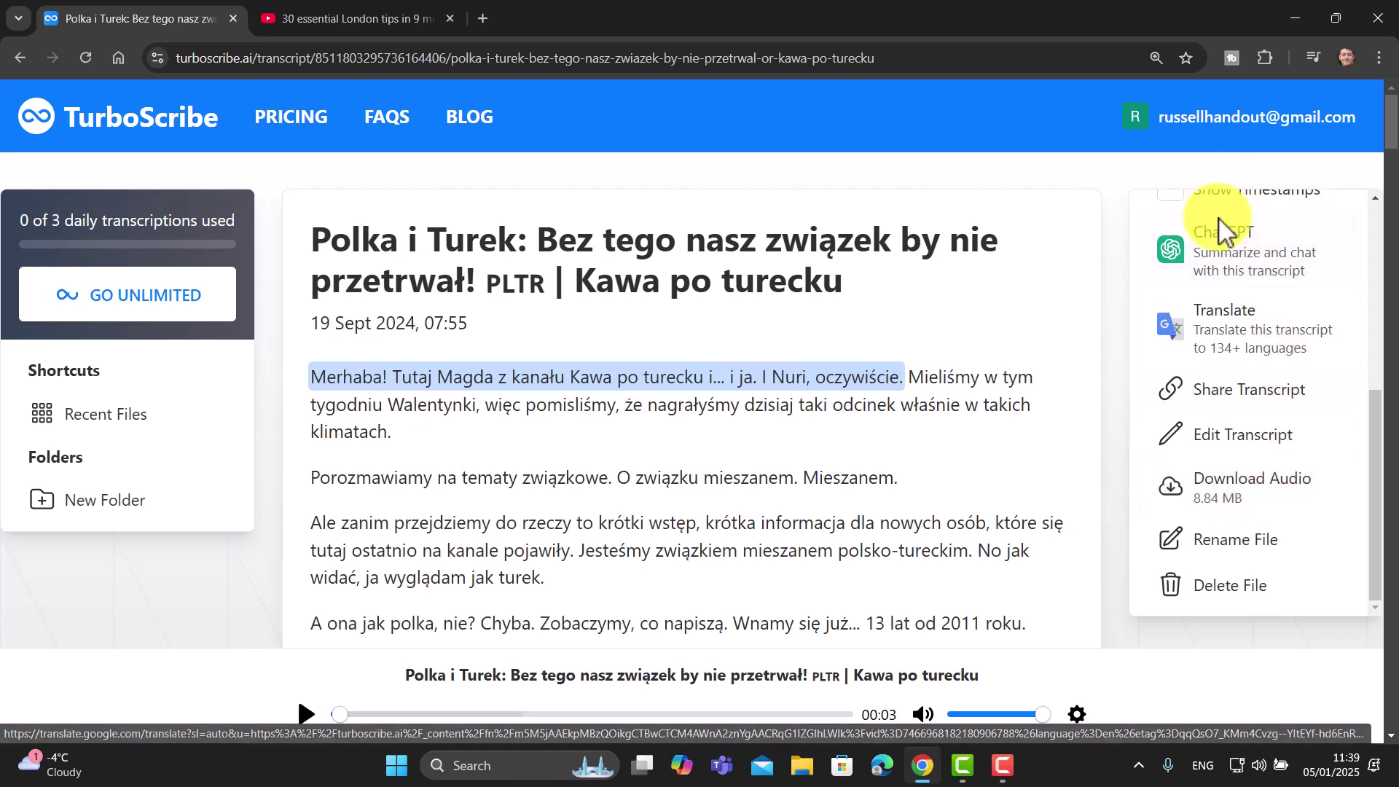
pyautogui.moveTo(1377, 552); pyautogui.dragTo(1367, 313)
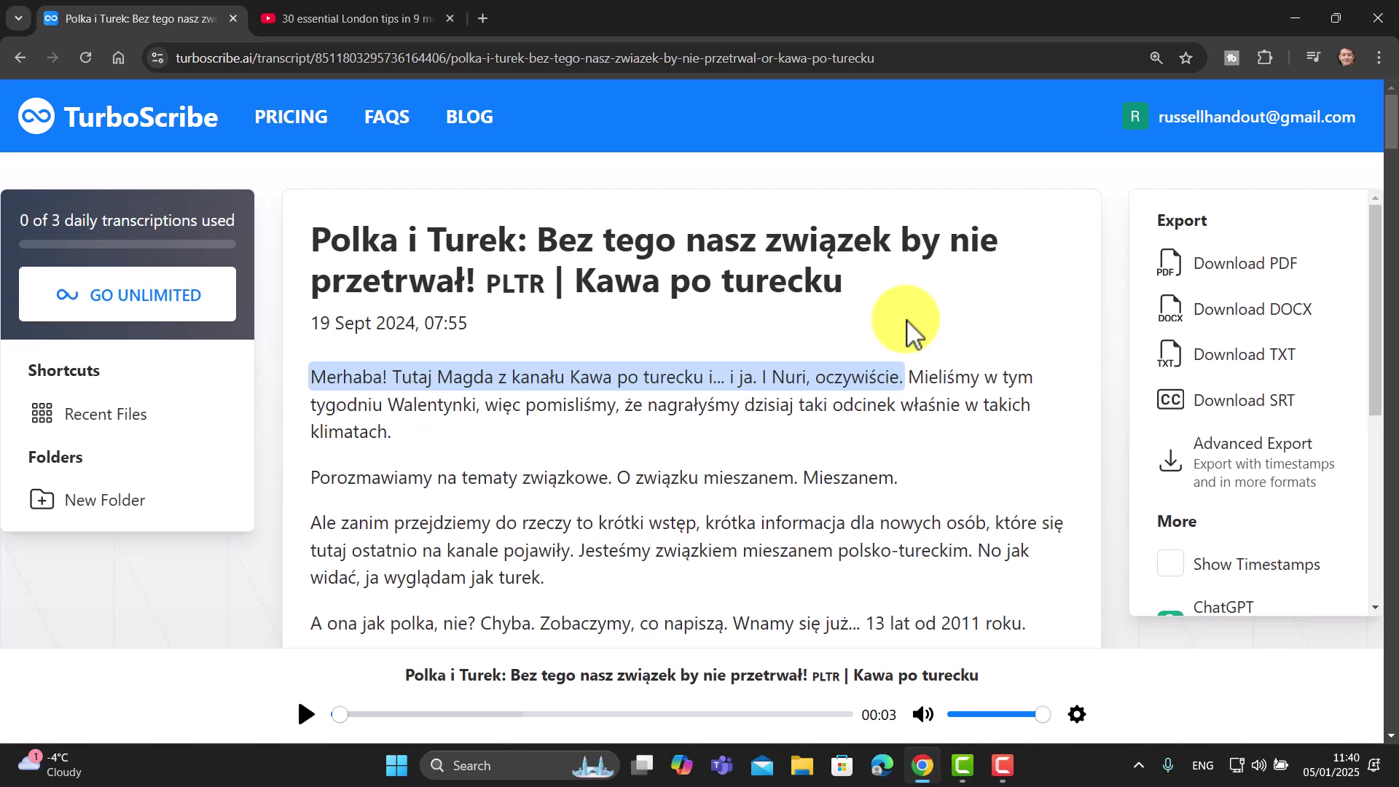
# Copy the '30 essential London tips in 9 minutes' YouTube address and return to TurboScribe
pyautogui.hotkey('ctrl', 'Tab')
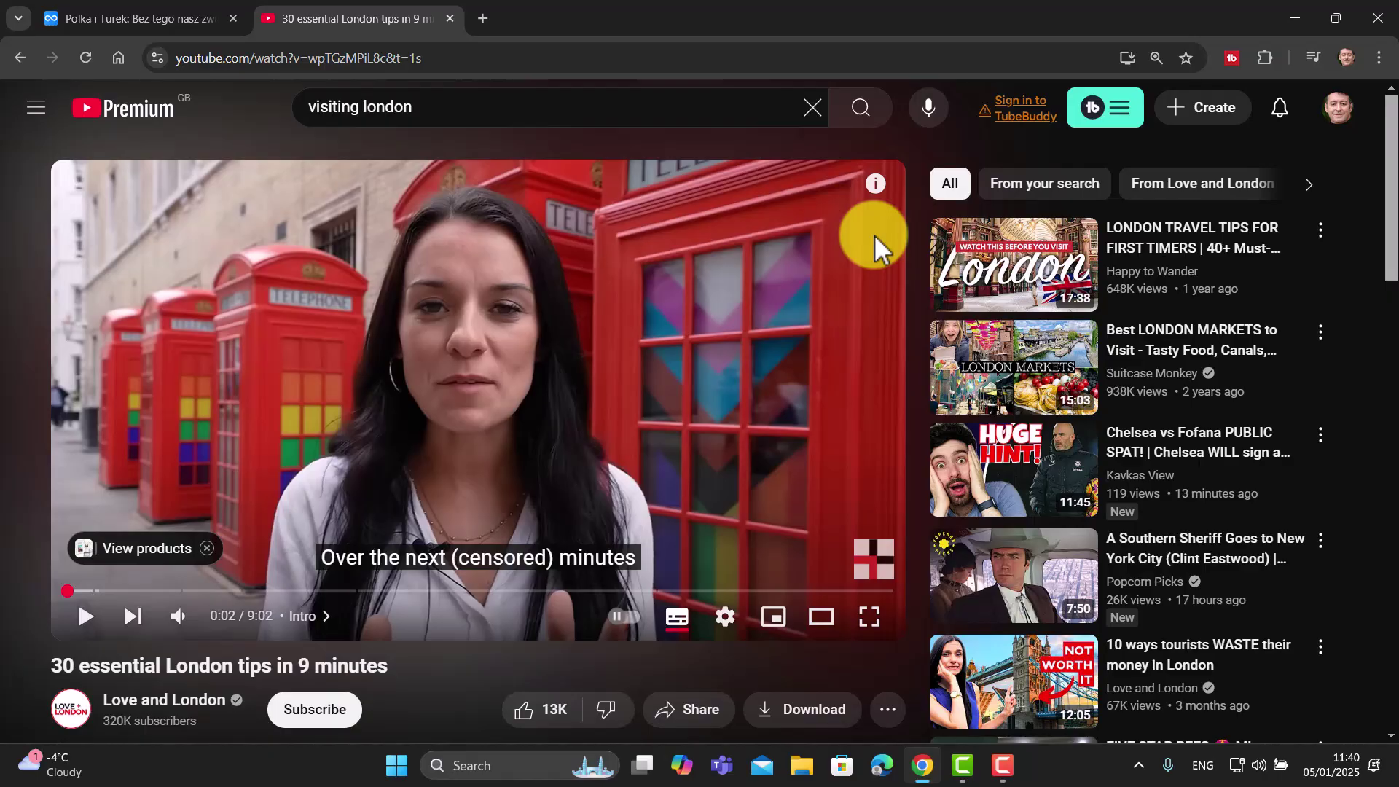
pyautogui.click(349, 57)
pyautogui.hotkey('ctrl', 'c')
pyautogui.rightClick(356, 58)
pyautogui.click(409, 229)
pyautogui.click(138, 19)
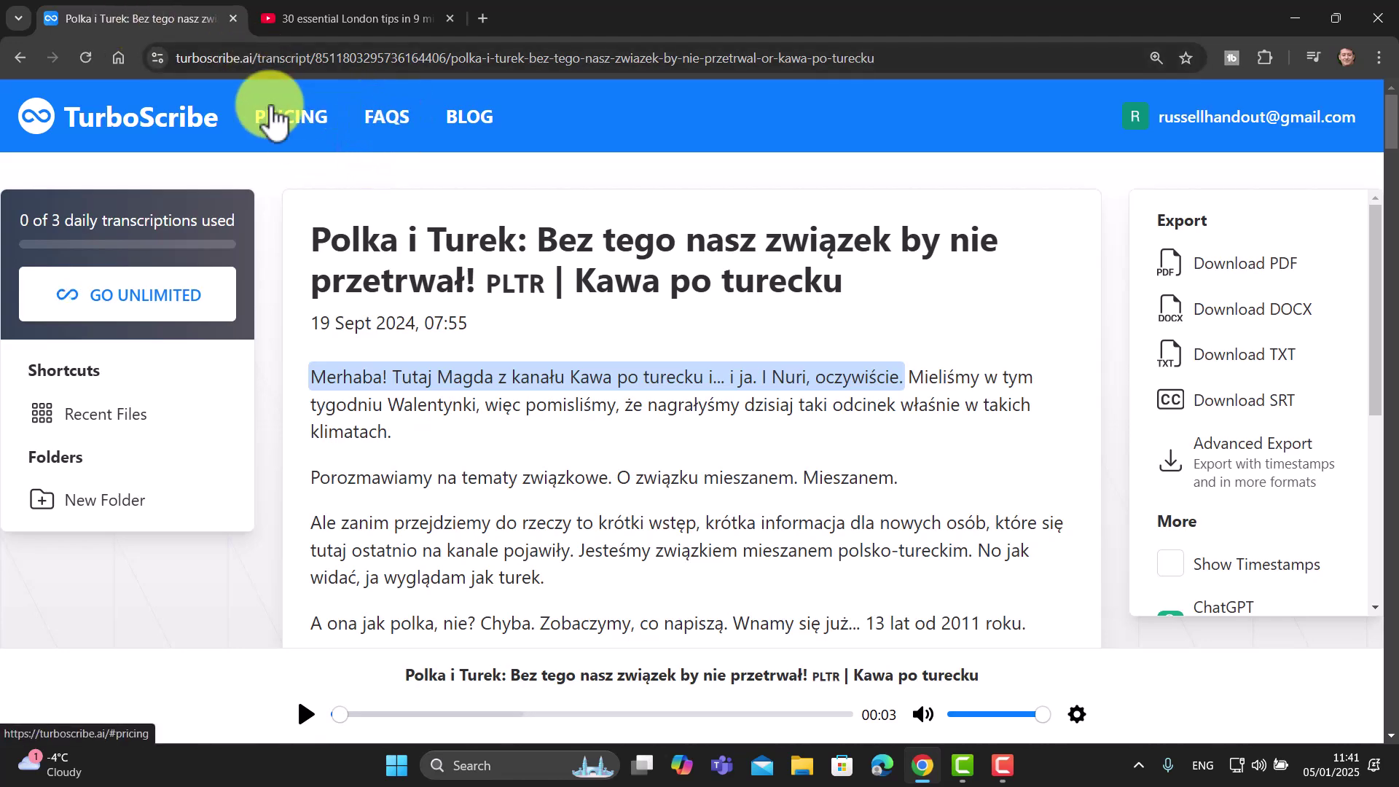
# Start a new transcription by importing the London tips video from its pasted YouTube link
pyautogui.click(143, 128)
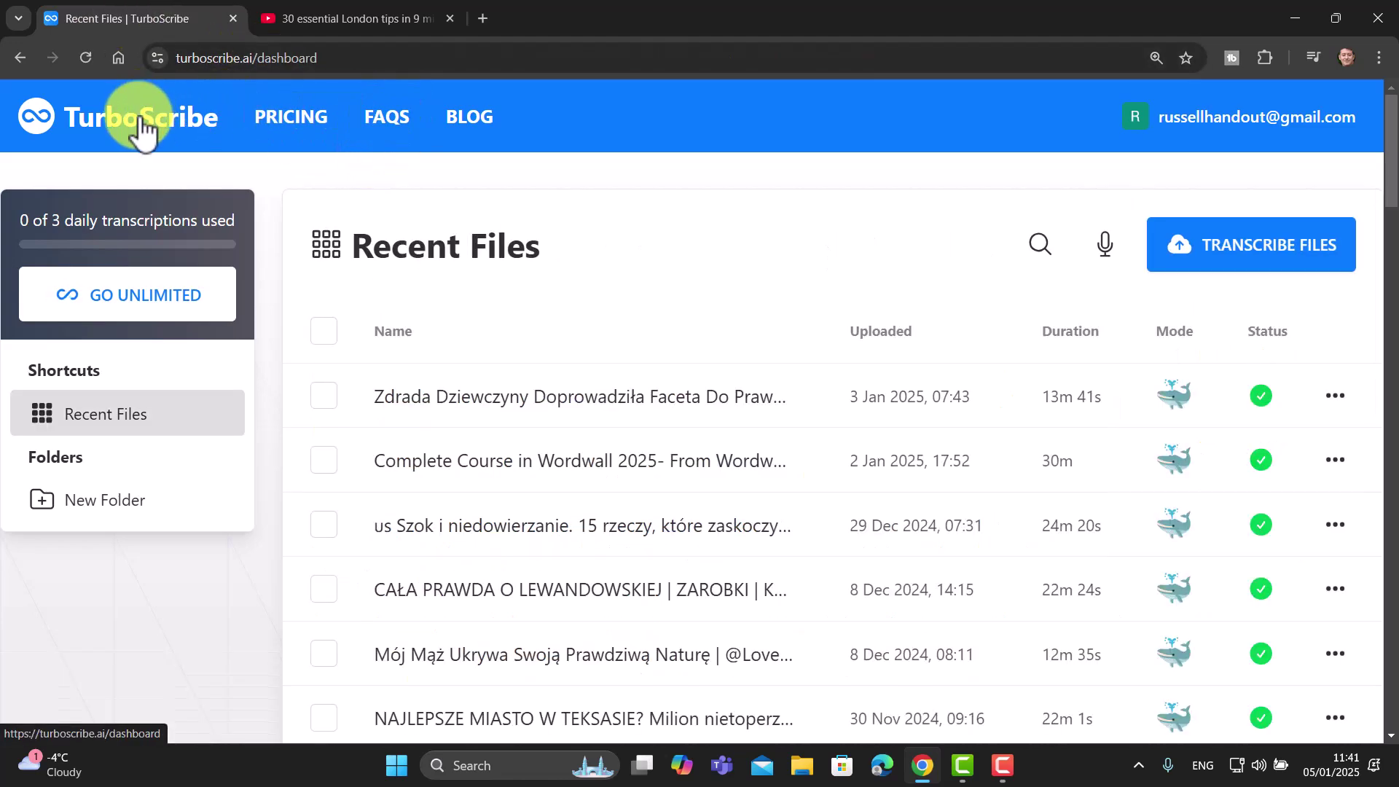
pyautogui.click(1260, 252)
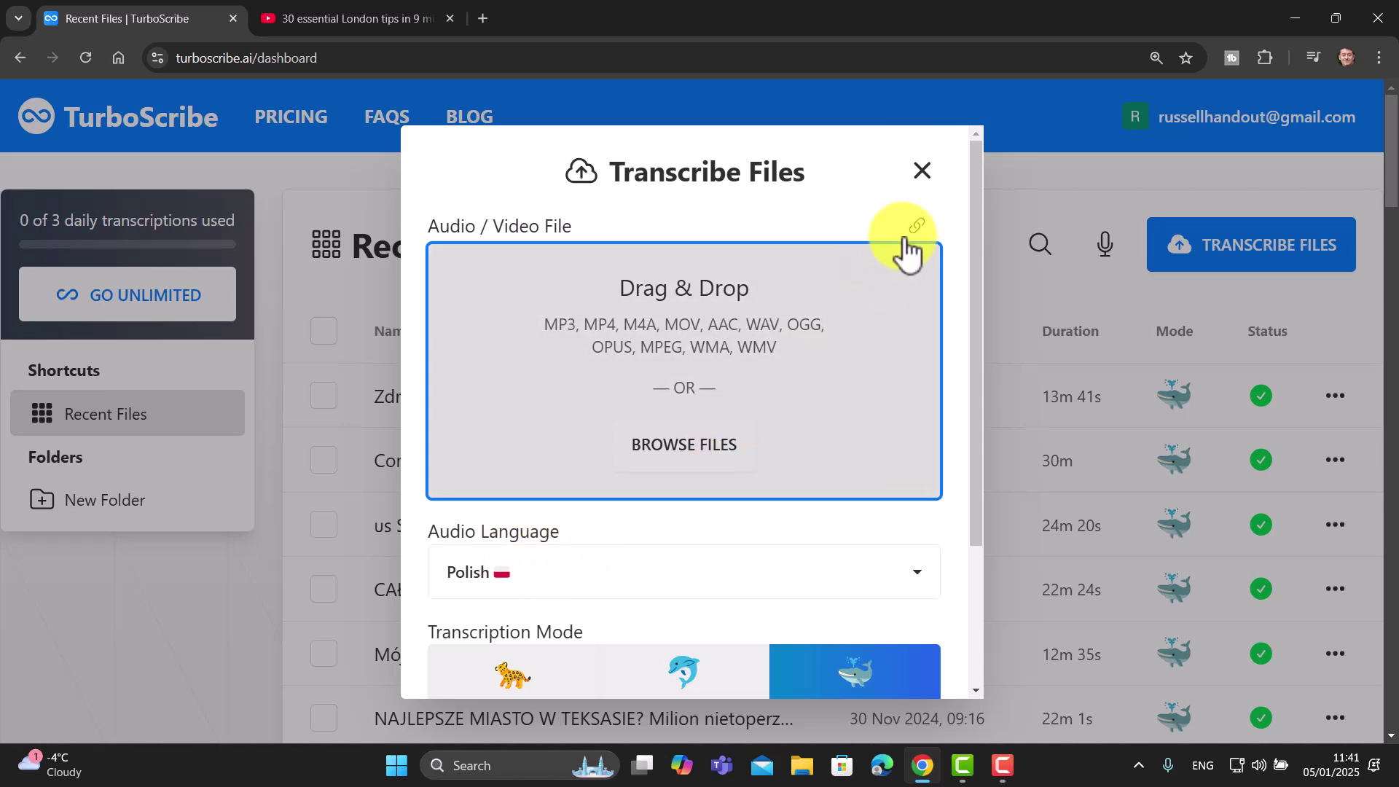
pyautogui.click(917, 227)
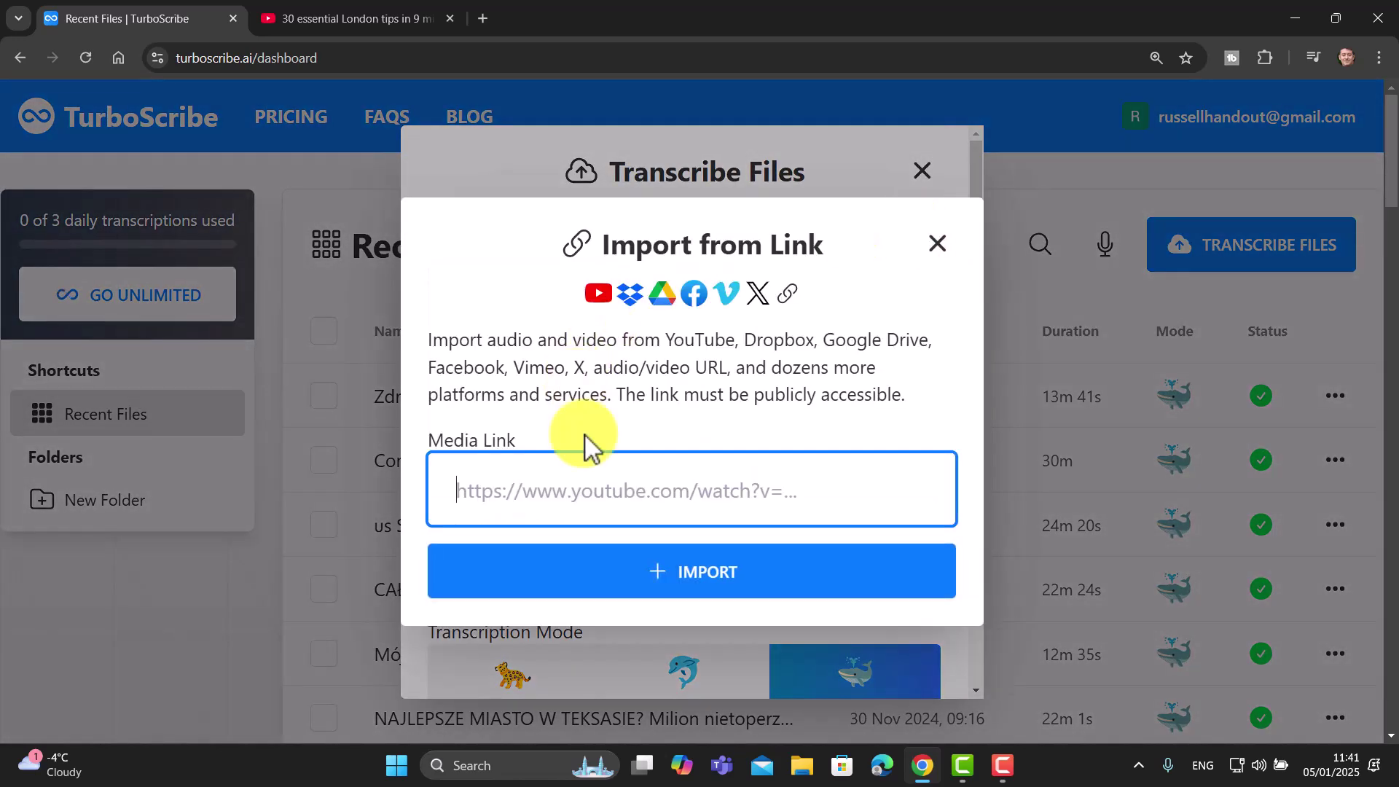
pyautogui.hotkey('ctrl', 'v')
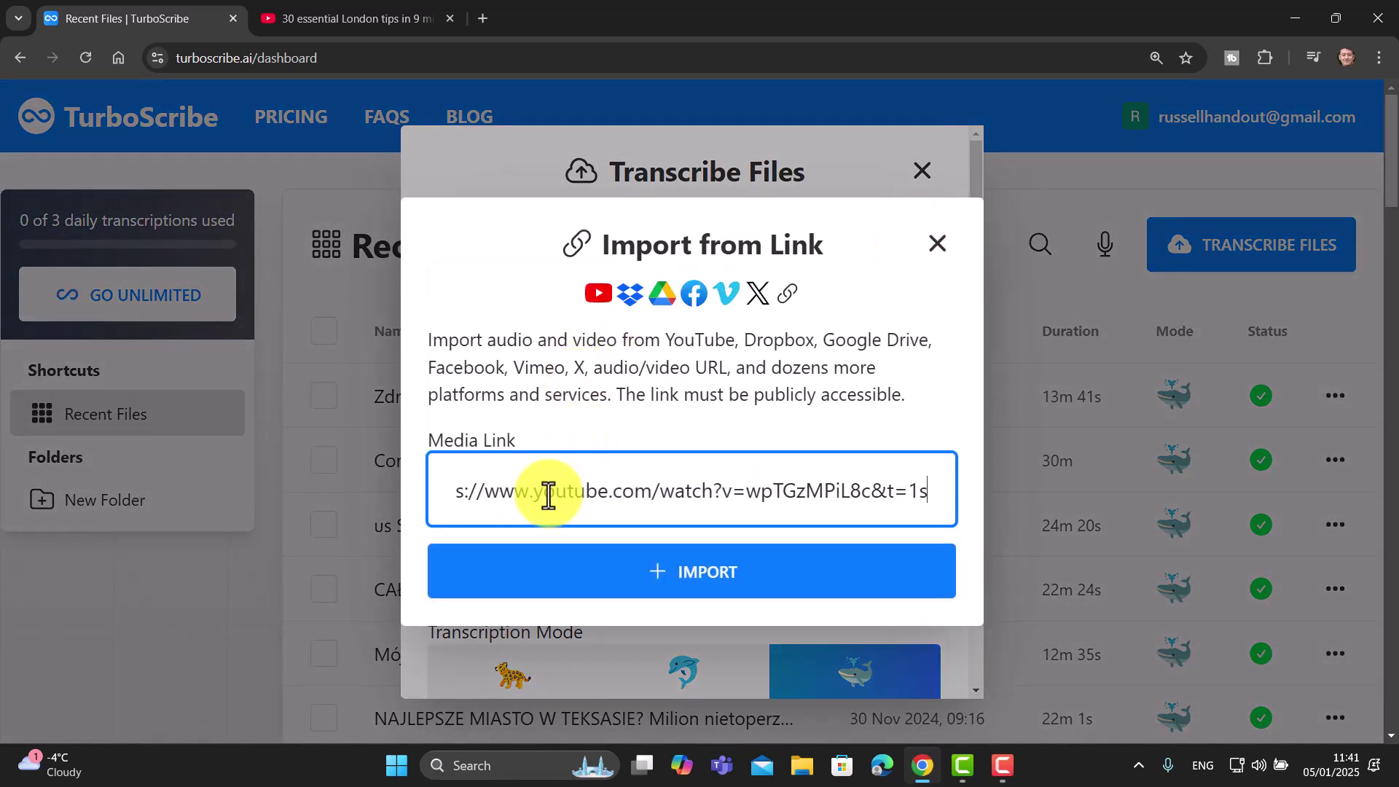
pyautogui.click(710, 582)
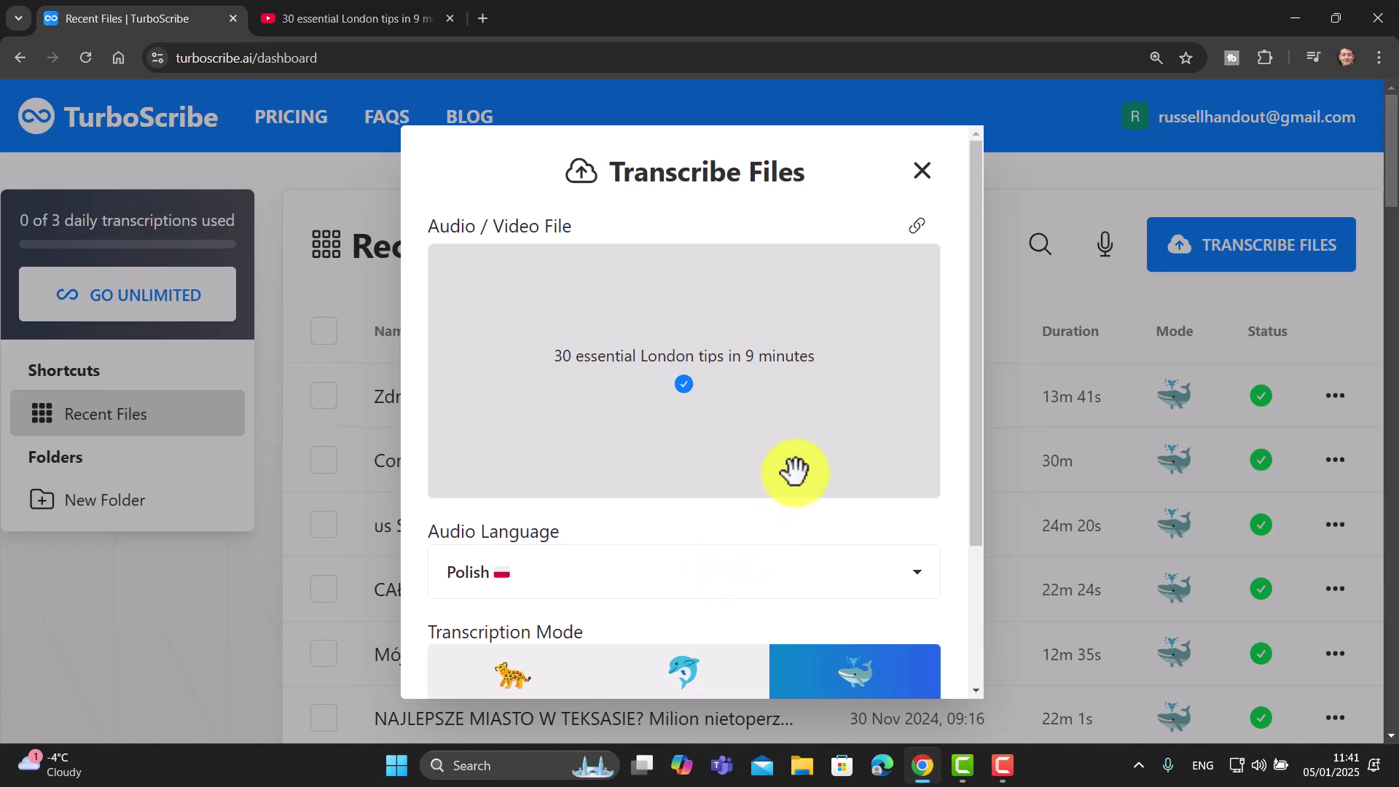
pyautogui.moveTo(974, 514); pyautogui.dragTo(979, 606)
# Set the audio language to English (US) and transcribe with the Whale model
pyautogui.click(922, 458)
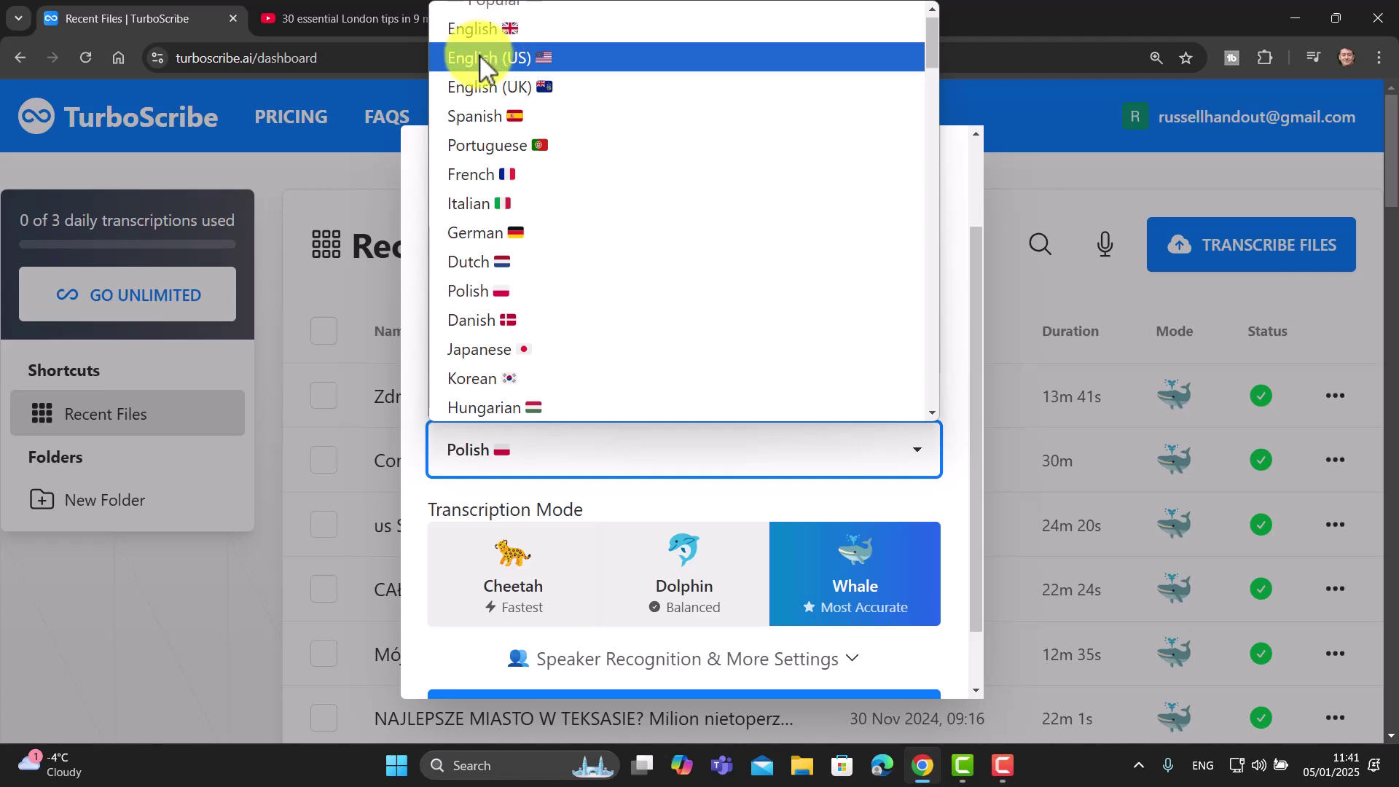
pyautogui.press('Down')
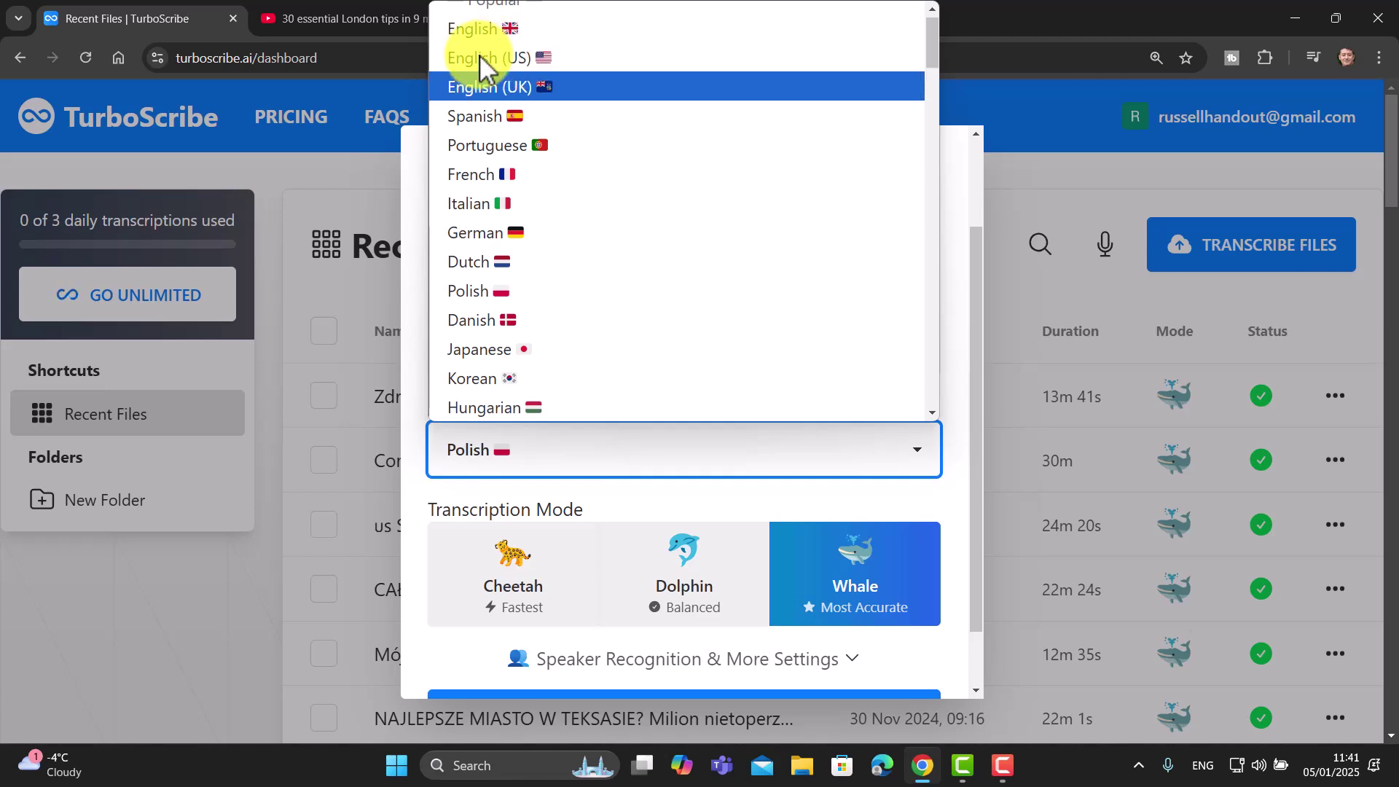
pyautogui.click(481, 59)
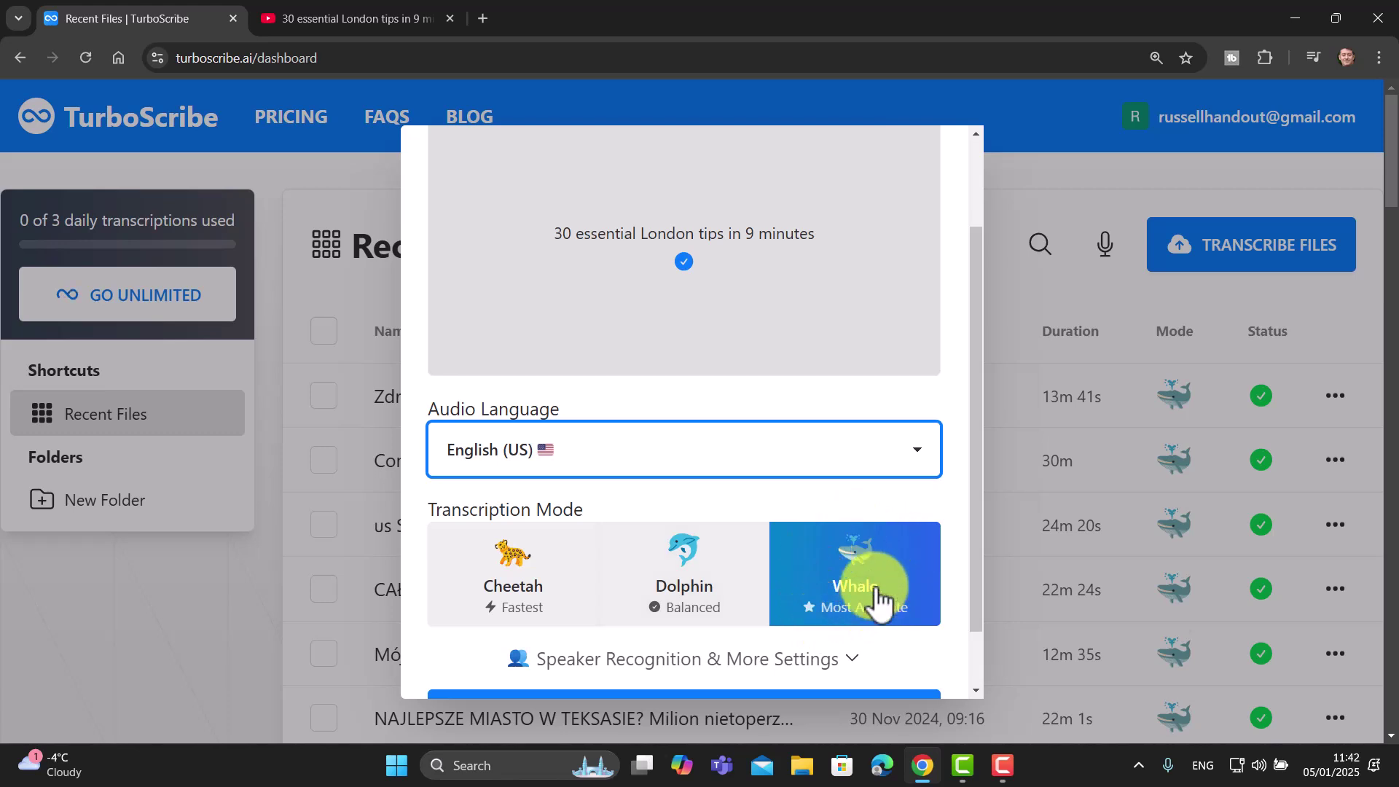
pyautogui.moveTo(861, 601)
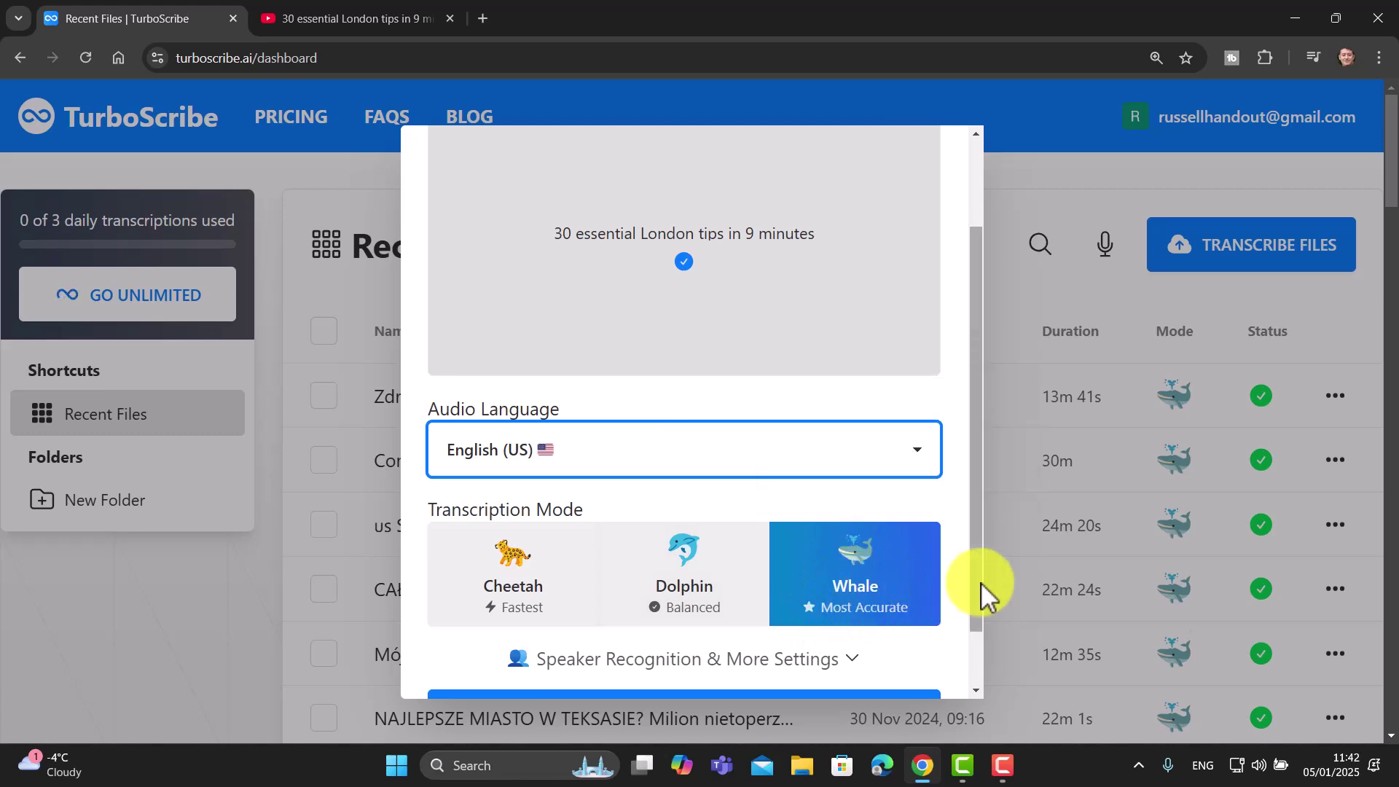
pyautogui.scroll(-1, 976, 627)
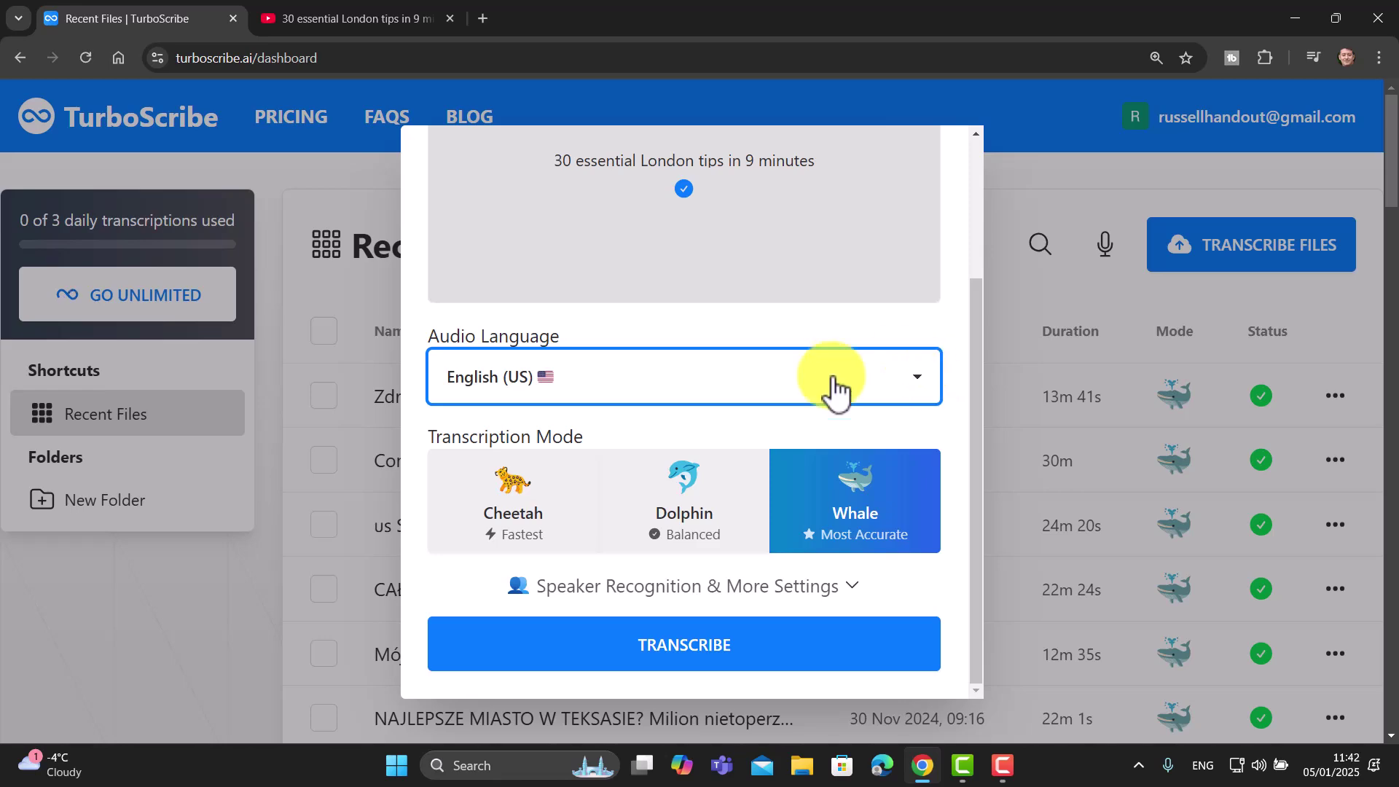
pyautogui.click(674, 659)
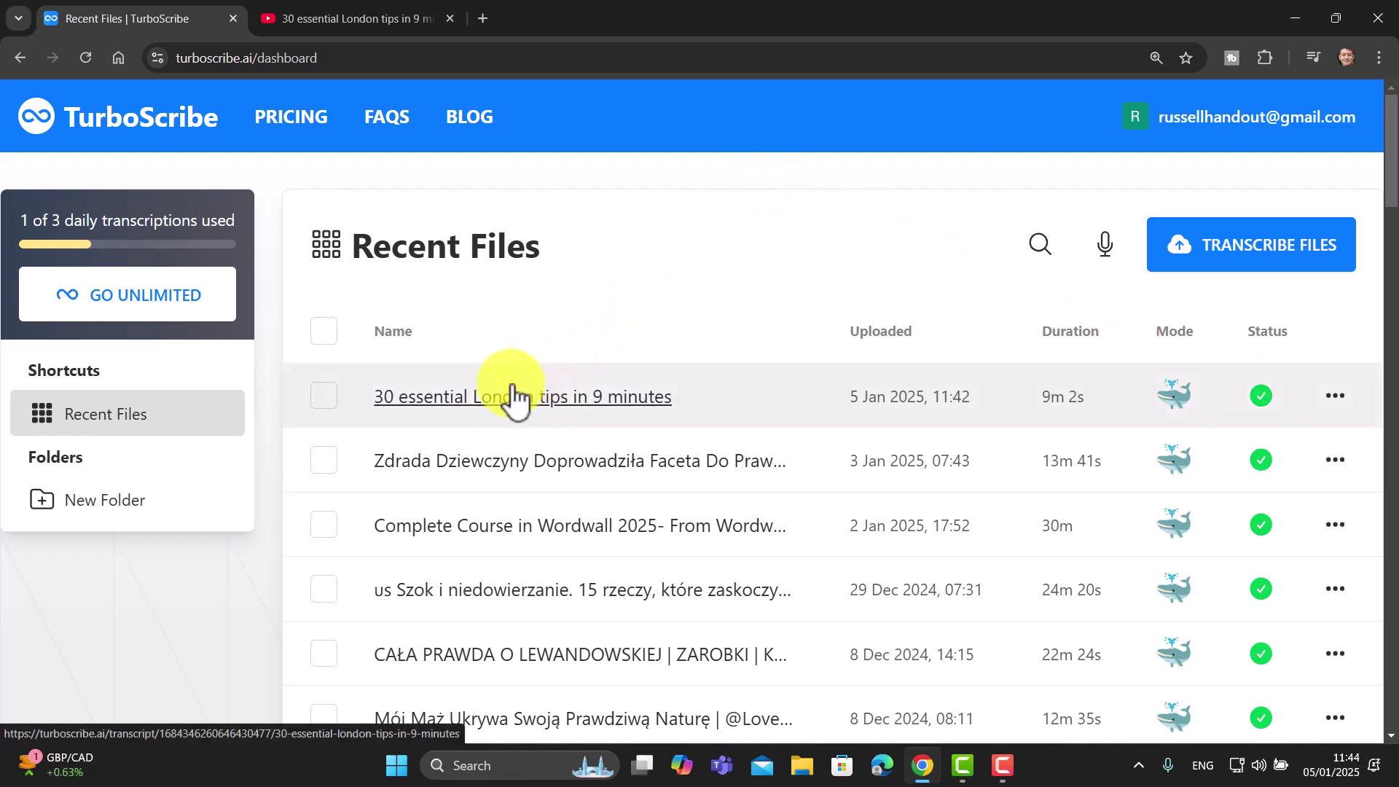
# Open the '30 essential London tips in 9 minutes' transcript and play its audio from the start
pyautogui.click(510, 397)
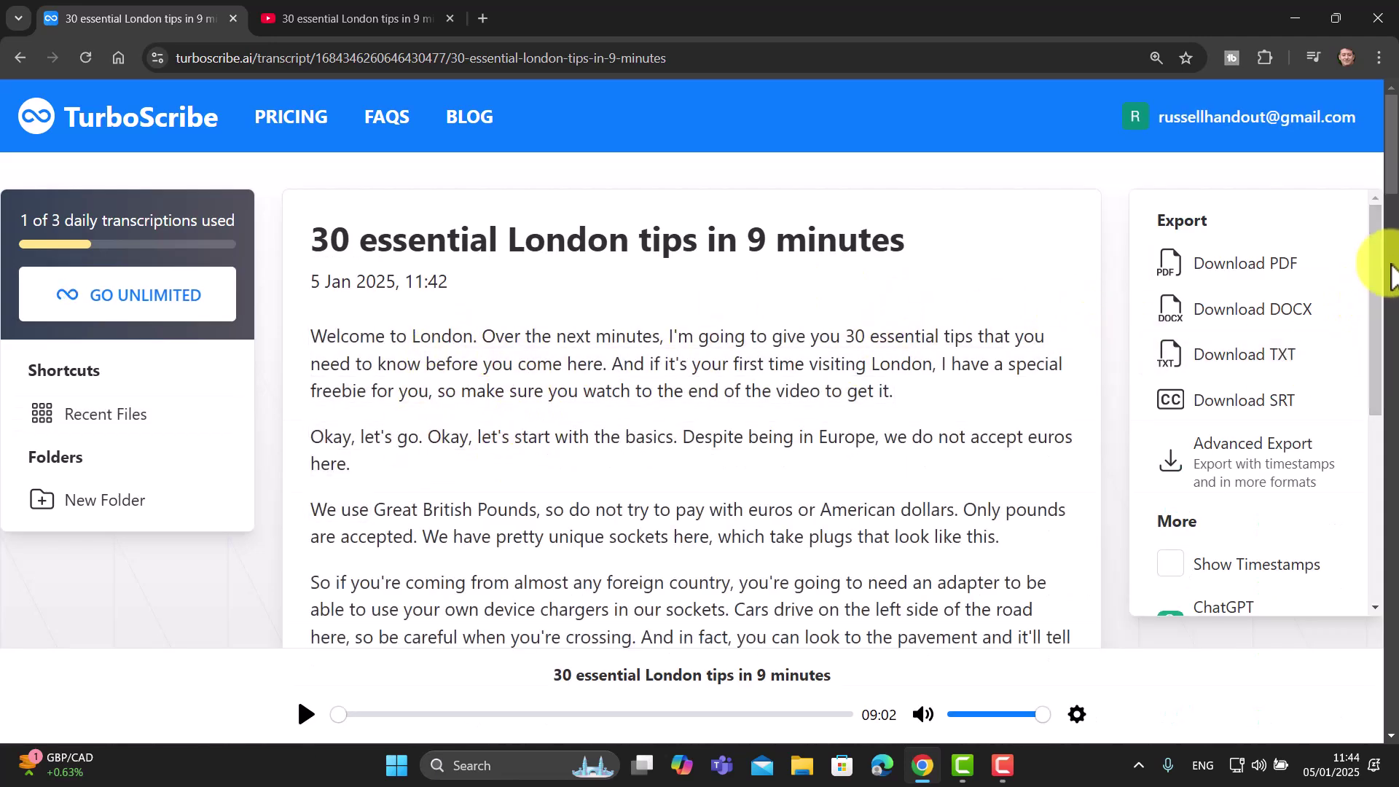
pyautogui.moveTo(1384, 172); pyautogui.dragTo(1388, 135)
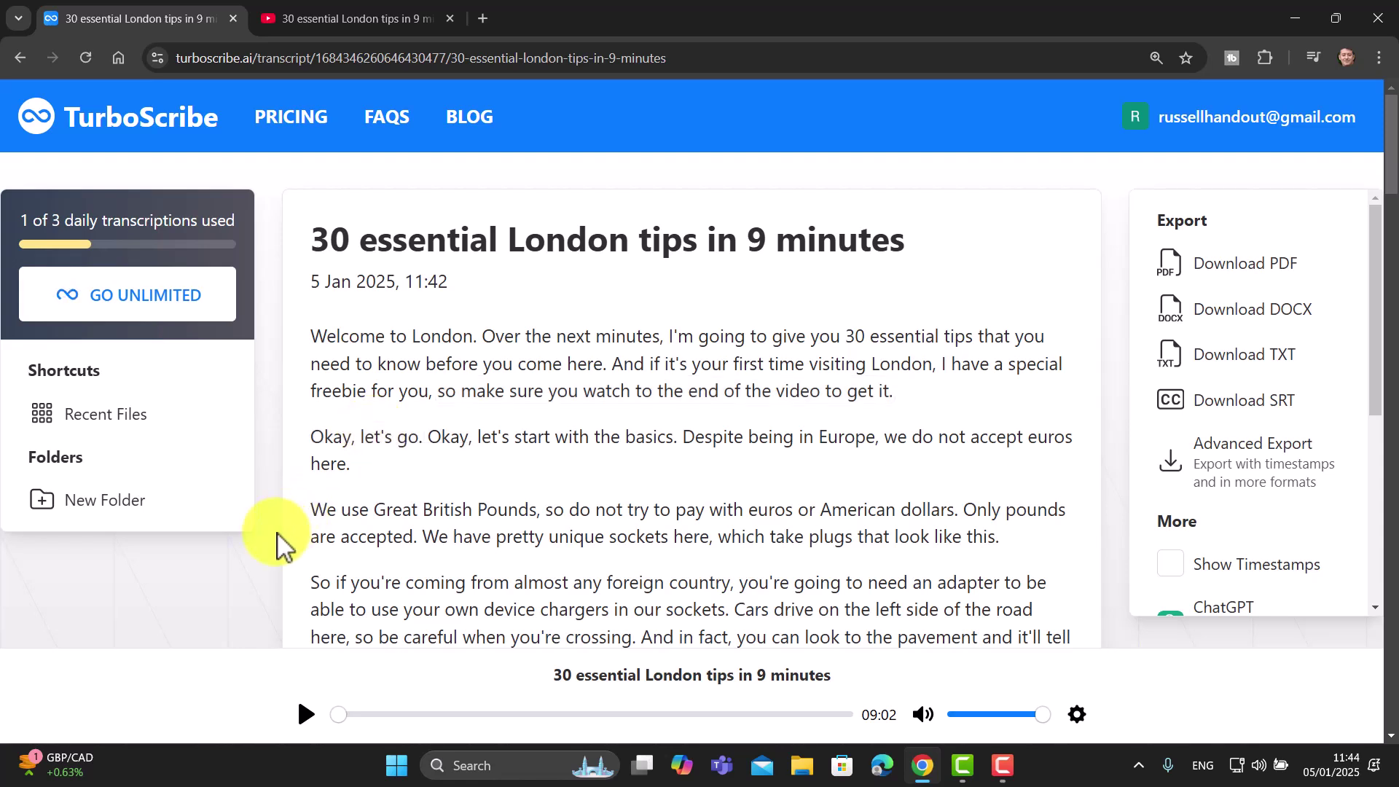
pyautogui.click(307, 714)
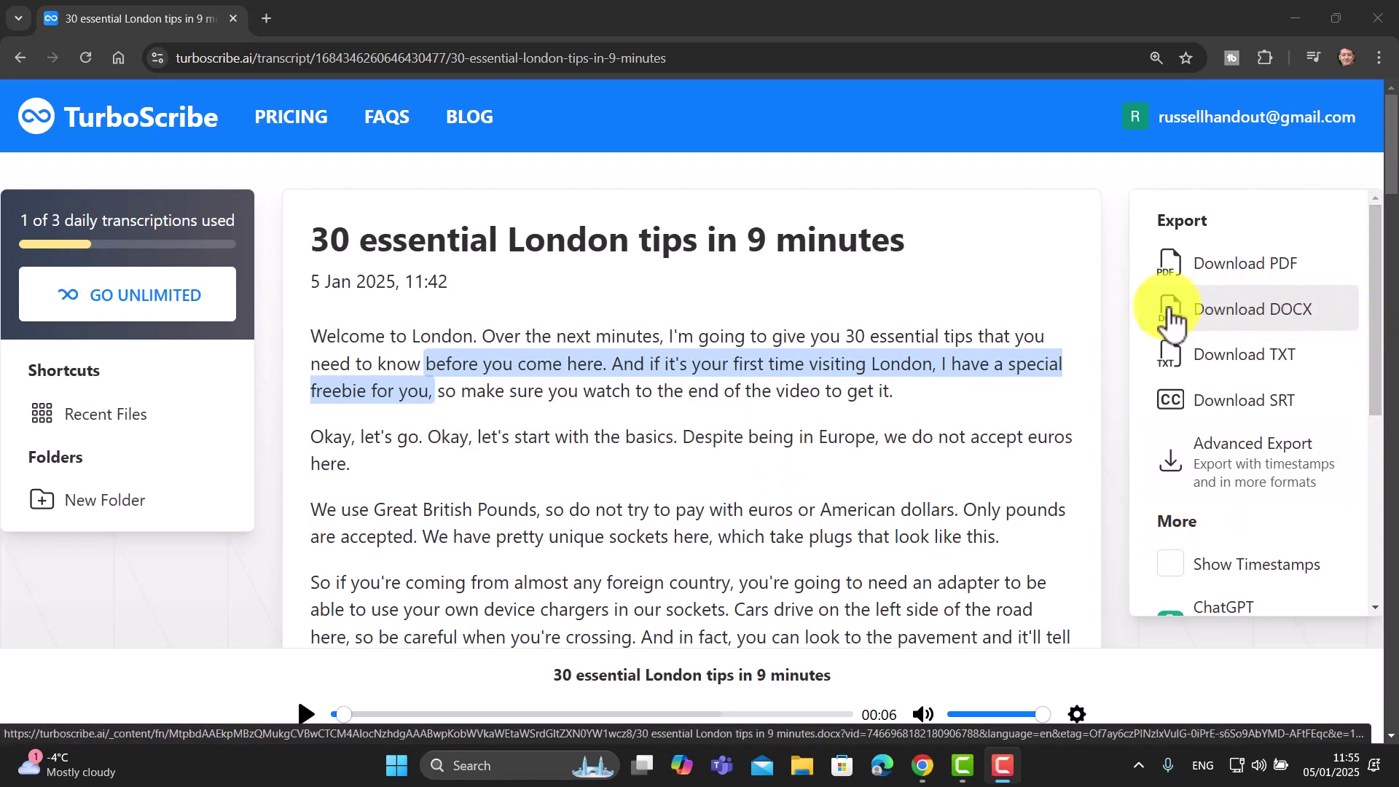
# Download the London tips transcript as a DOCX, then close Word without saving the recovered document
pyautogui.click(1171, 315)
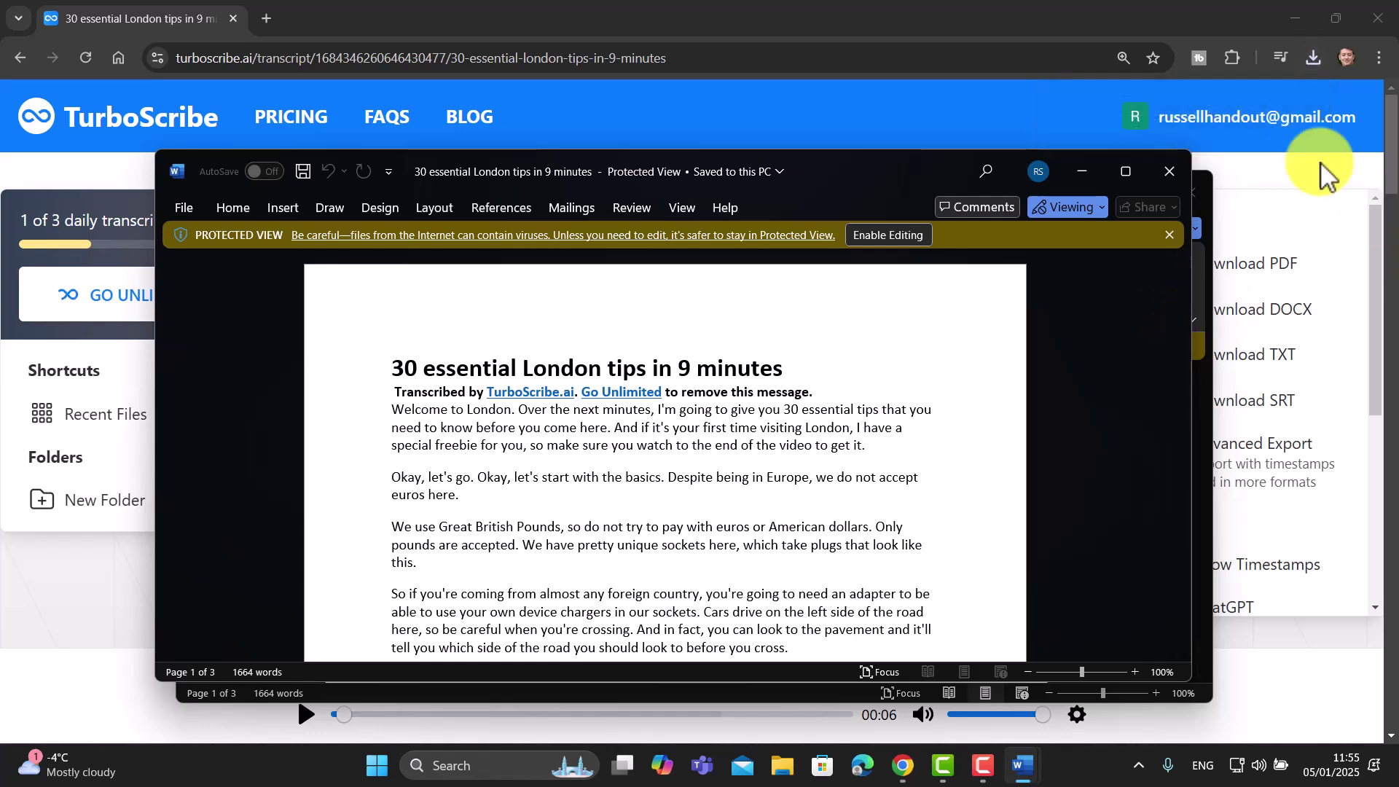
pyautogui.click(1170, 172)
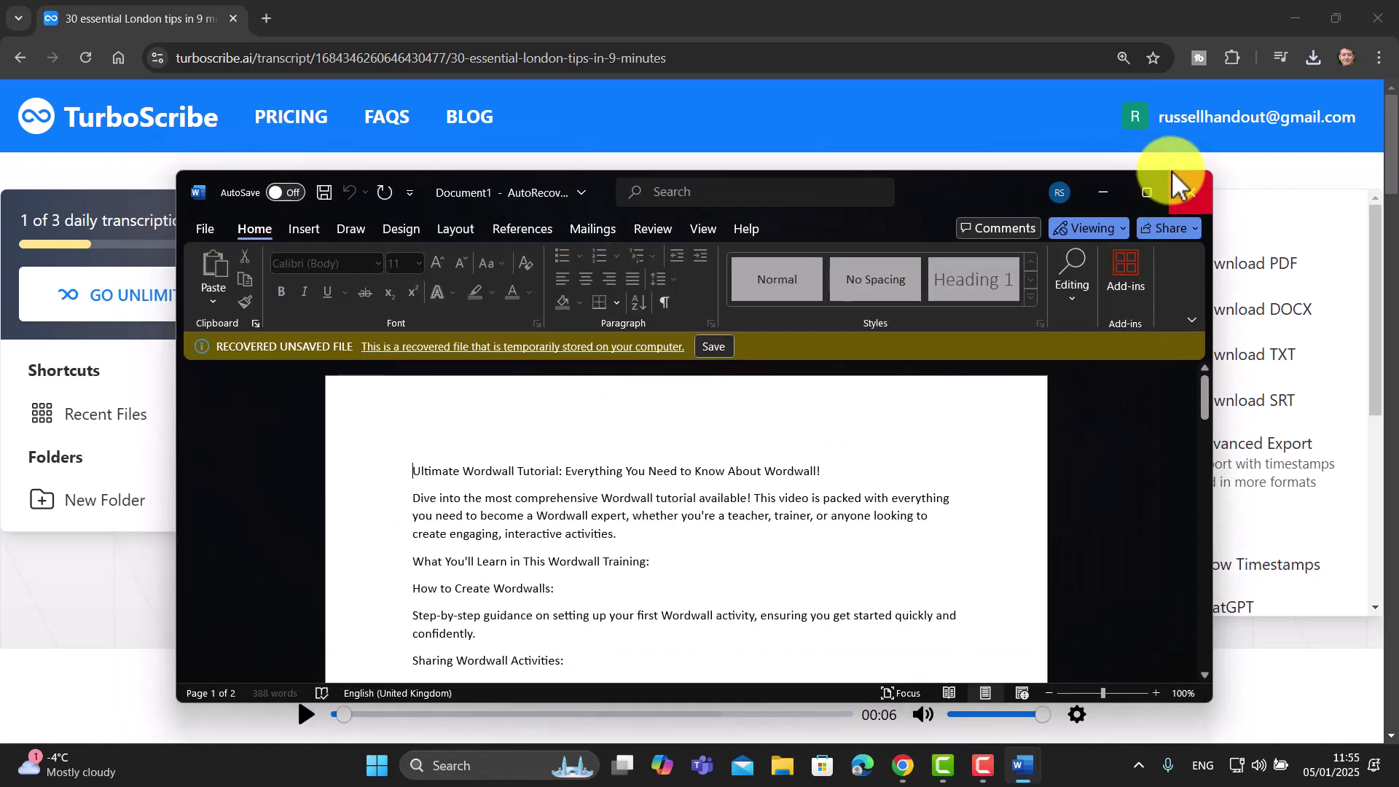
pyautogui.click(1199, 195)
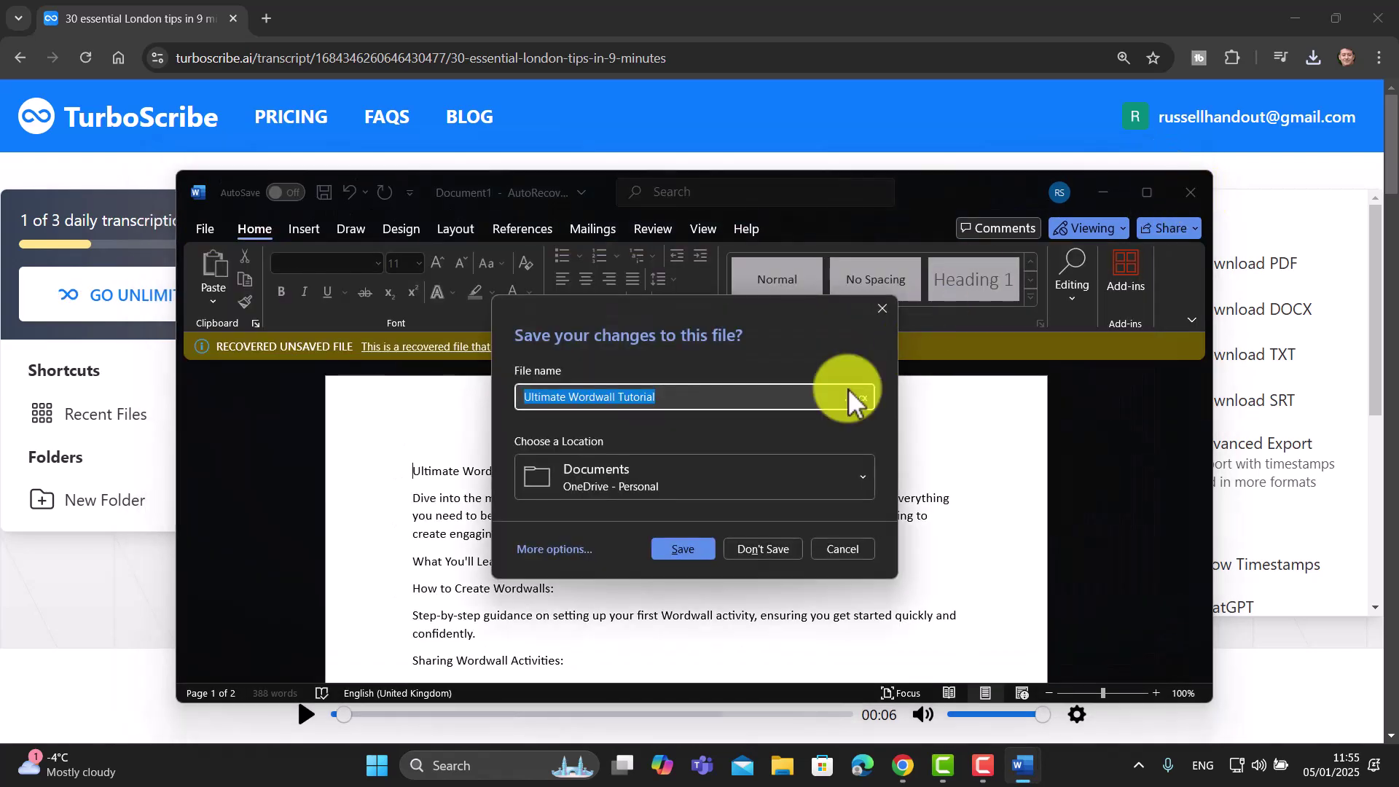
pyautogui.click(762, 549)
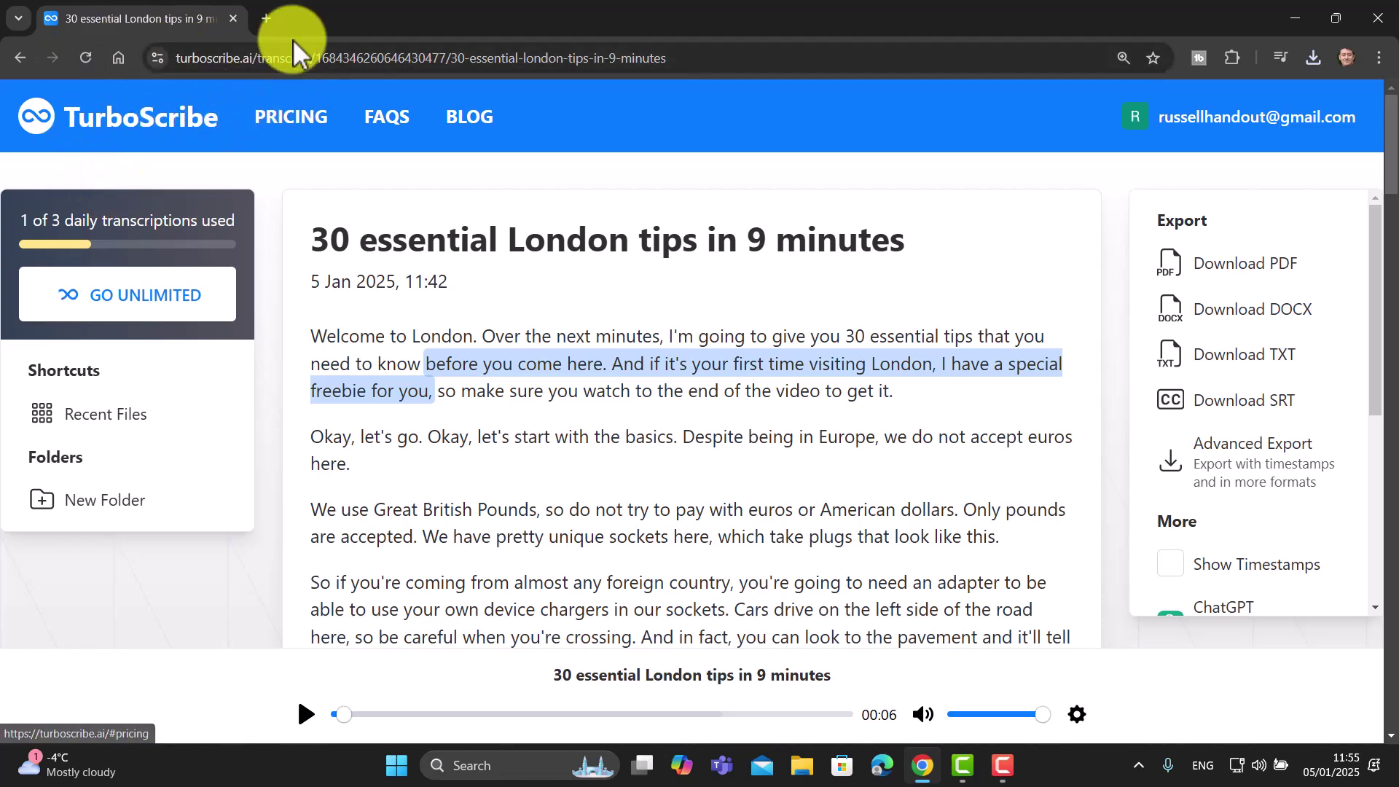
# Load chatgpt.com in a new browser tab
pyautogui.click(268, 17)
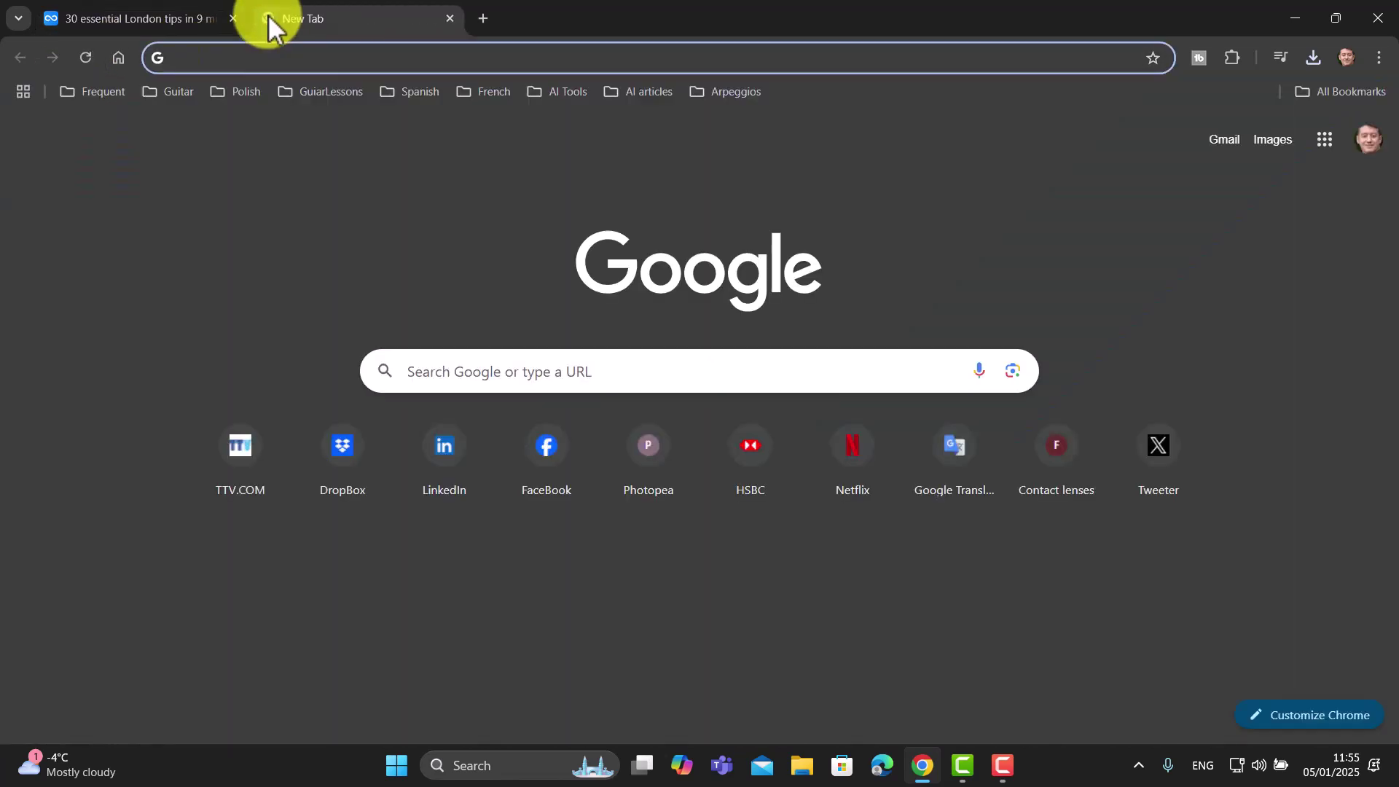
pyautogui.write('chatgpt.com')
pyautogui.press('Return')
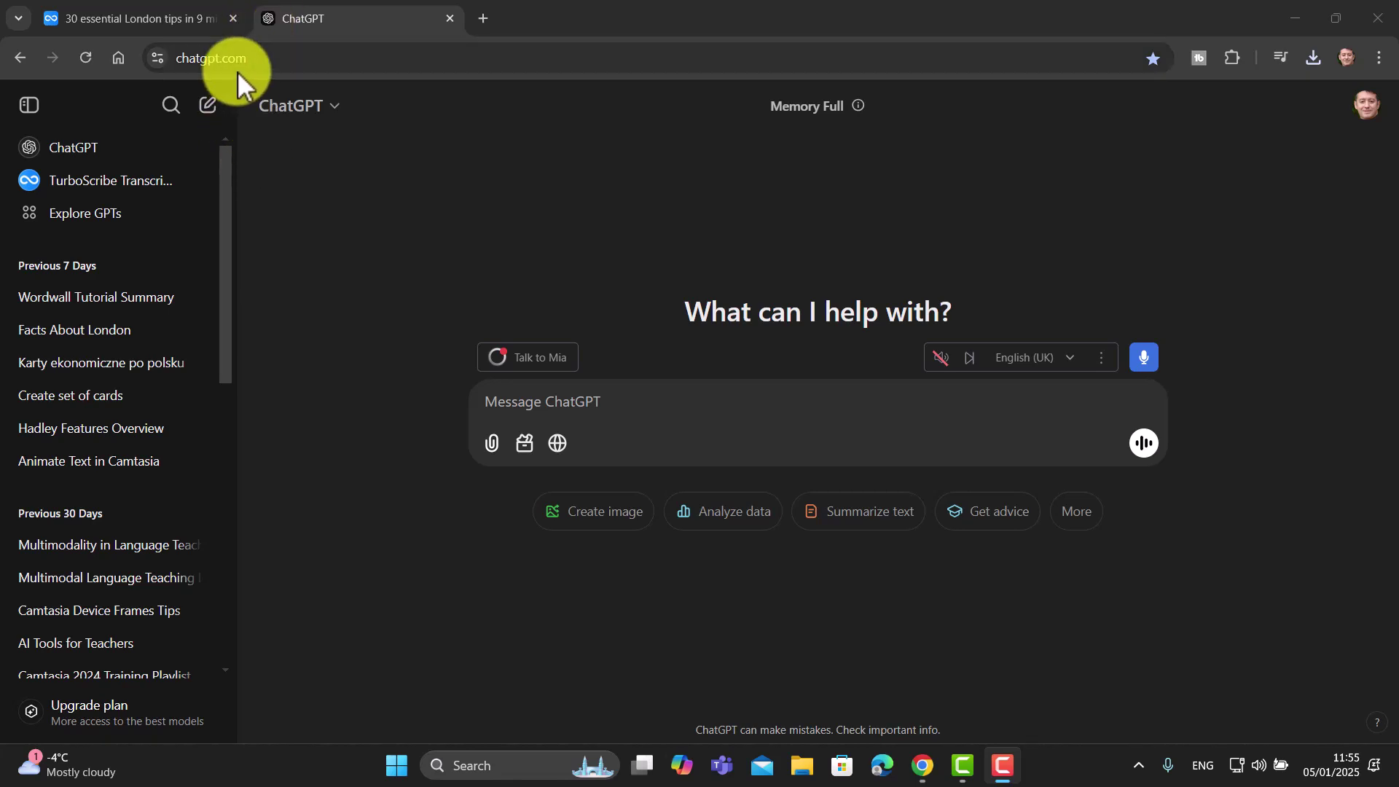
# Attach the '30 essential London tips in 9 minutes' transcript from Downloads to a new message
pyautogui.click(493, 453)
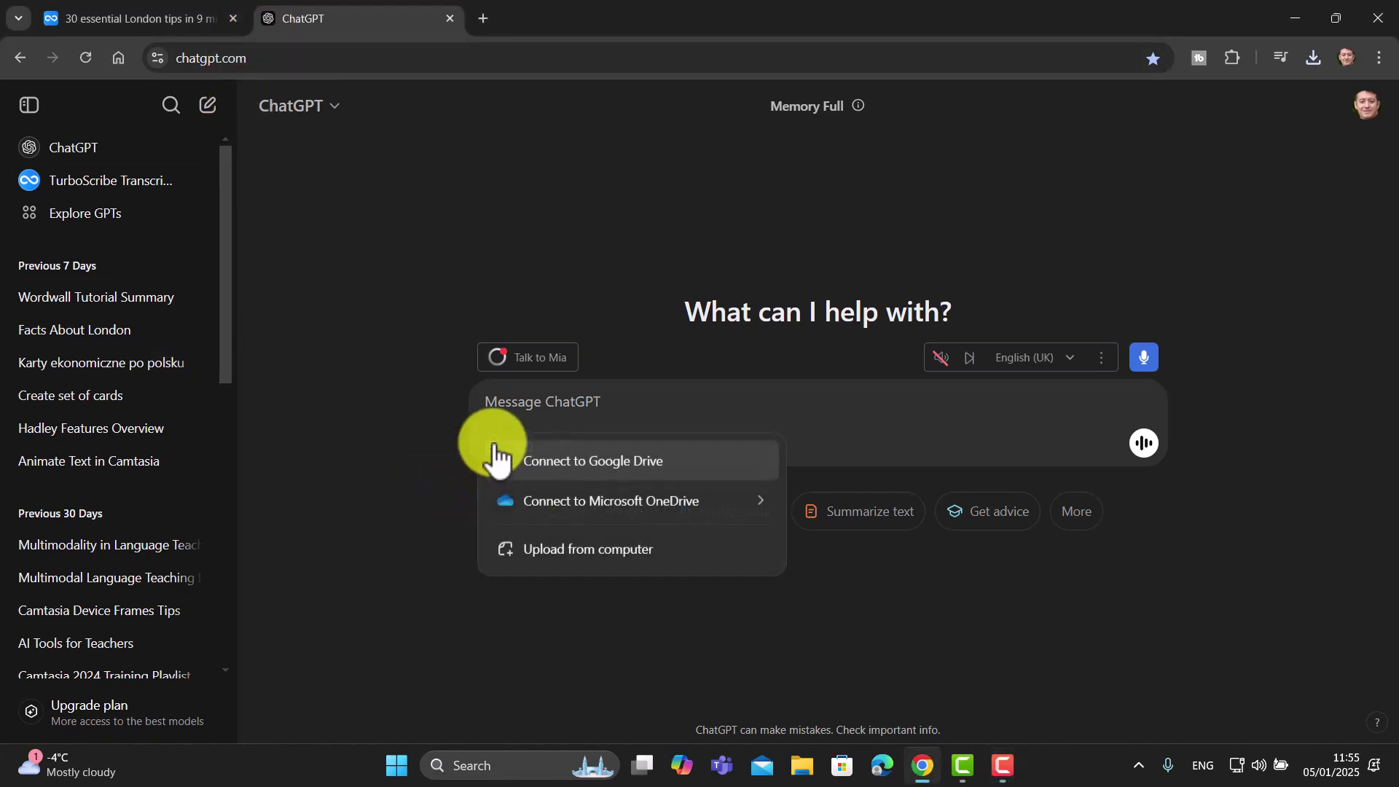
pyautogui.click(581, 552)
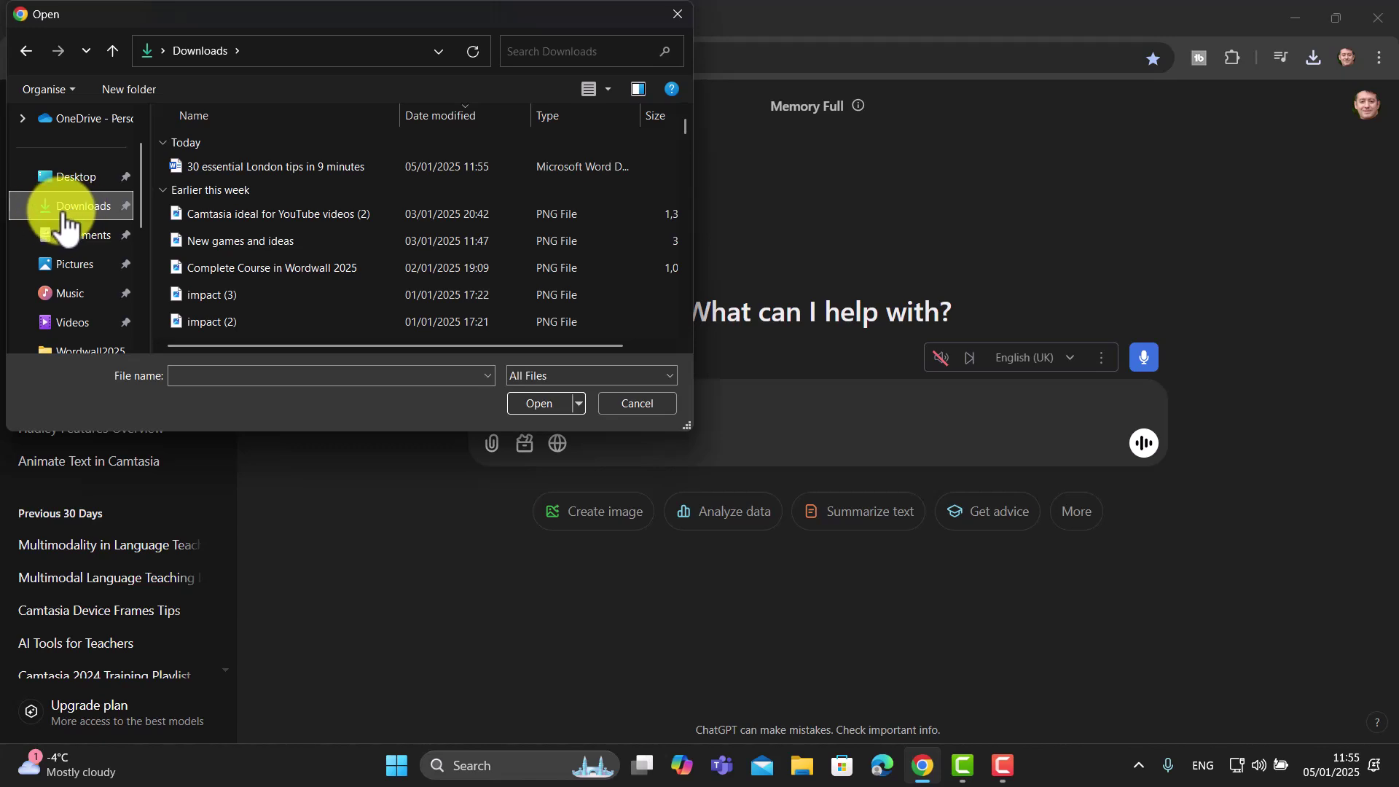
pyautogui.click(199, 163)
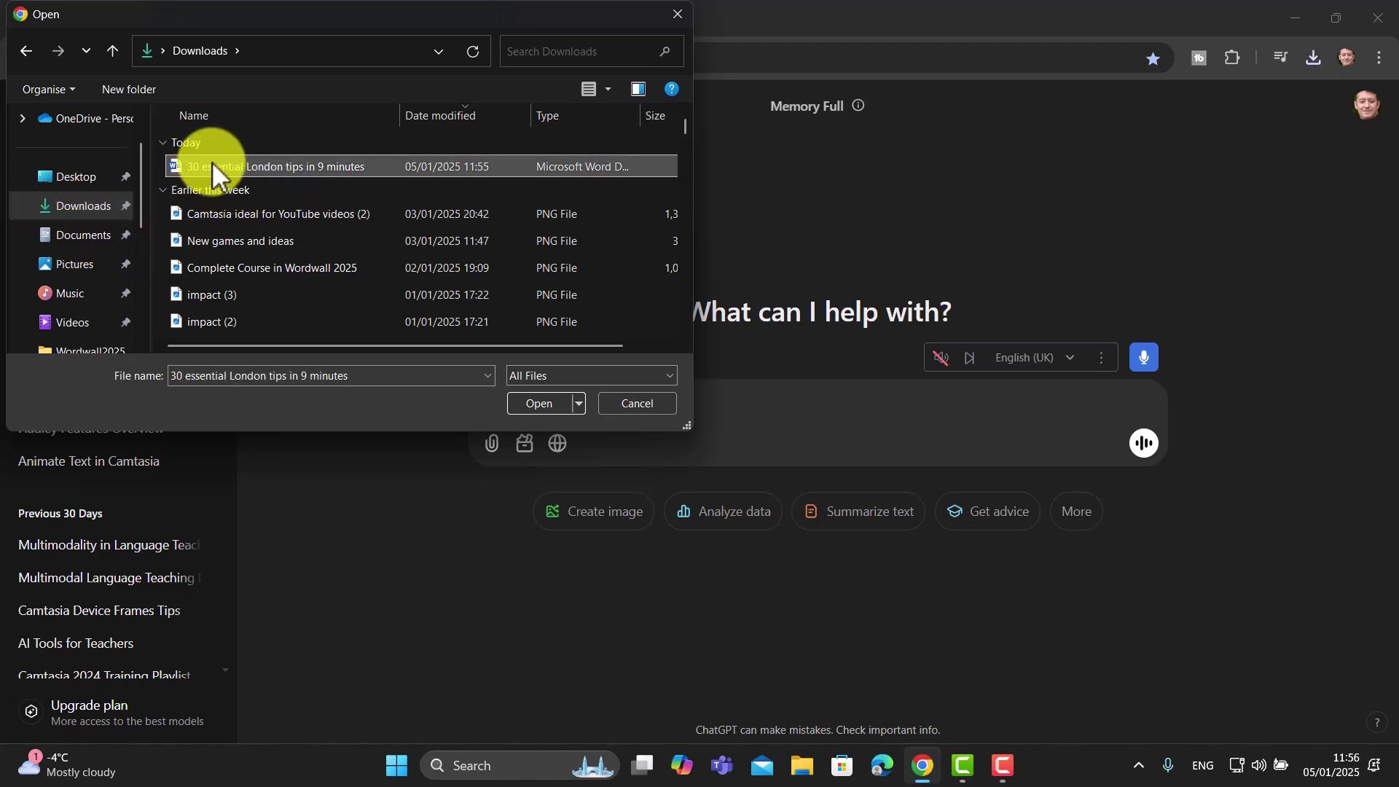
pyautogui.click(544, 405)
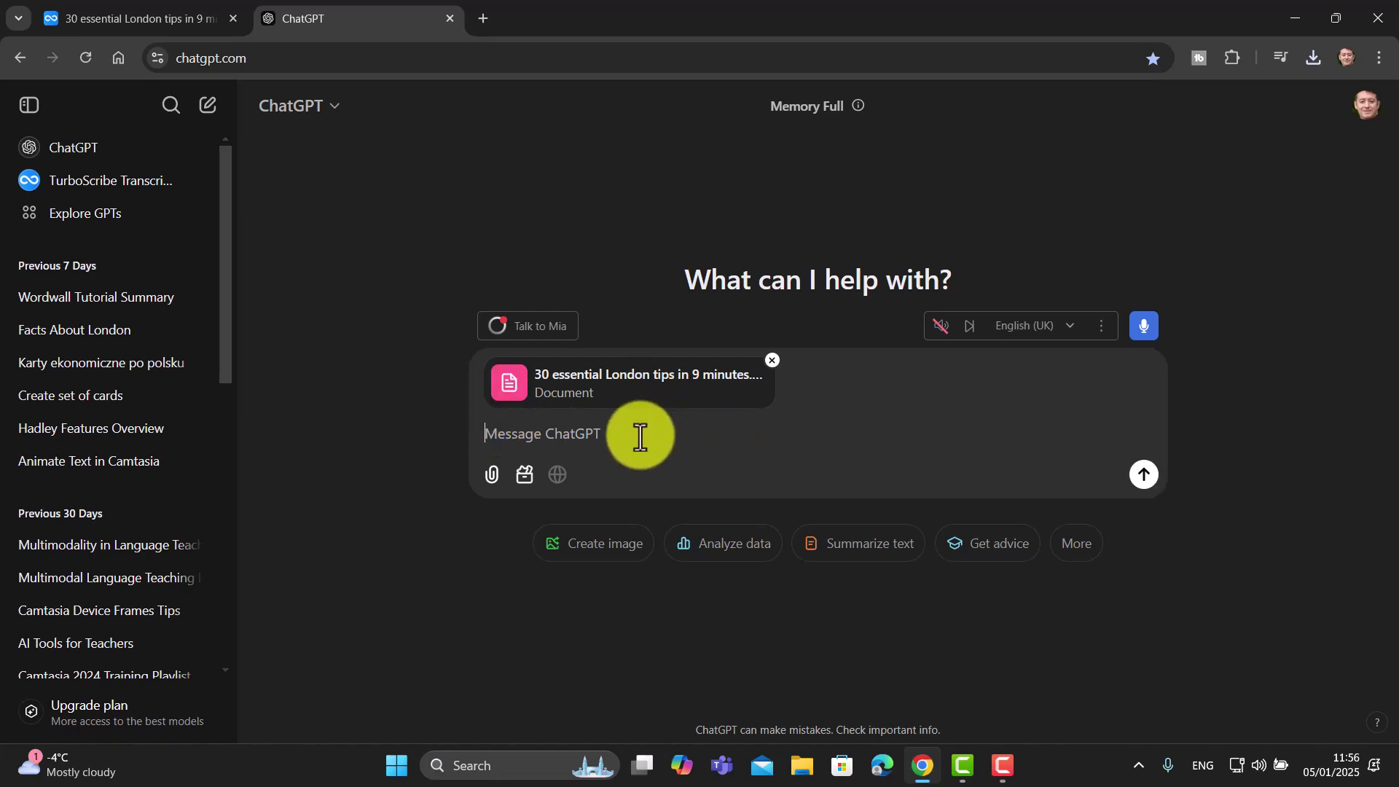
# Ask ChatGPT to summarise the attached transcript and list 10 useful English words to learn
pyautogui.write('Can you summarise t')
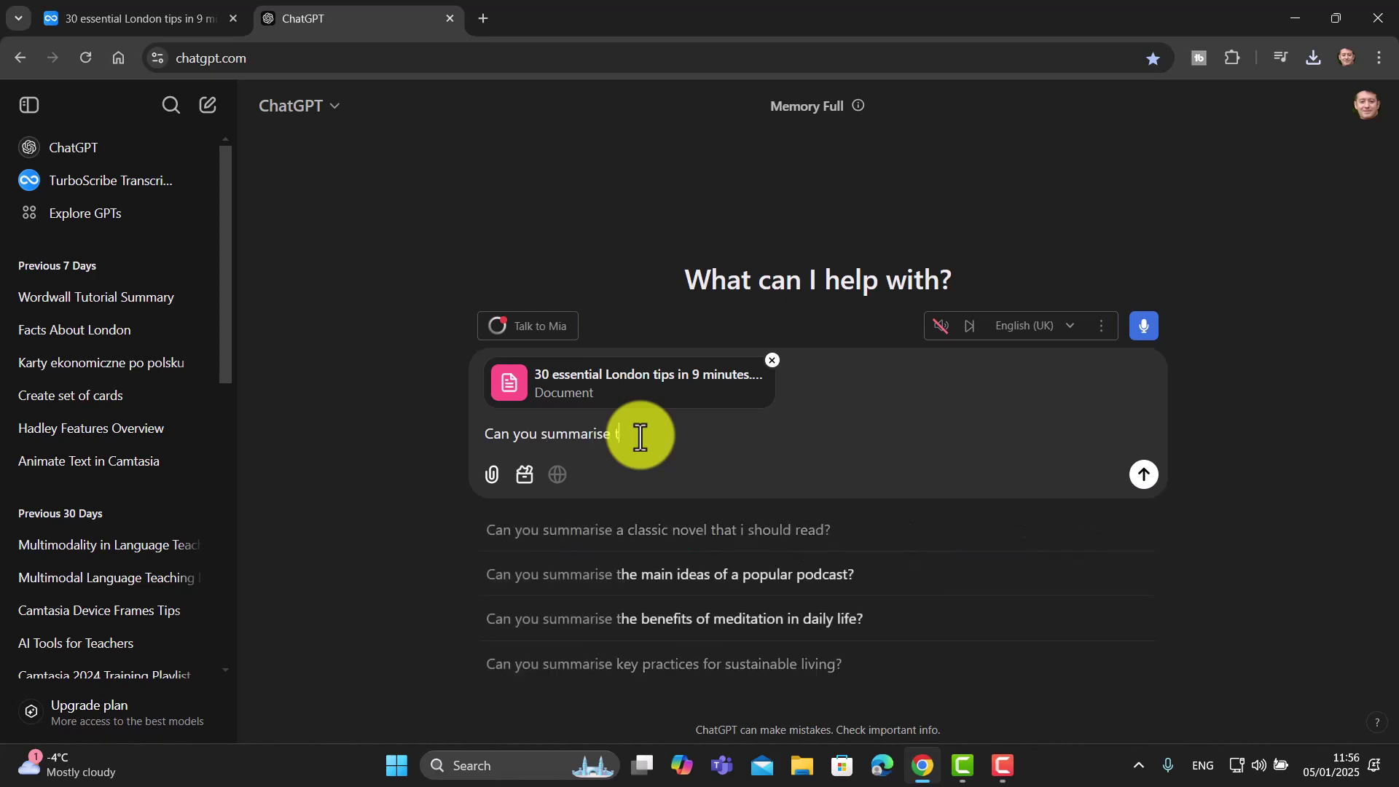
pyautogui.write('his text for me and also')
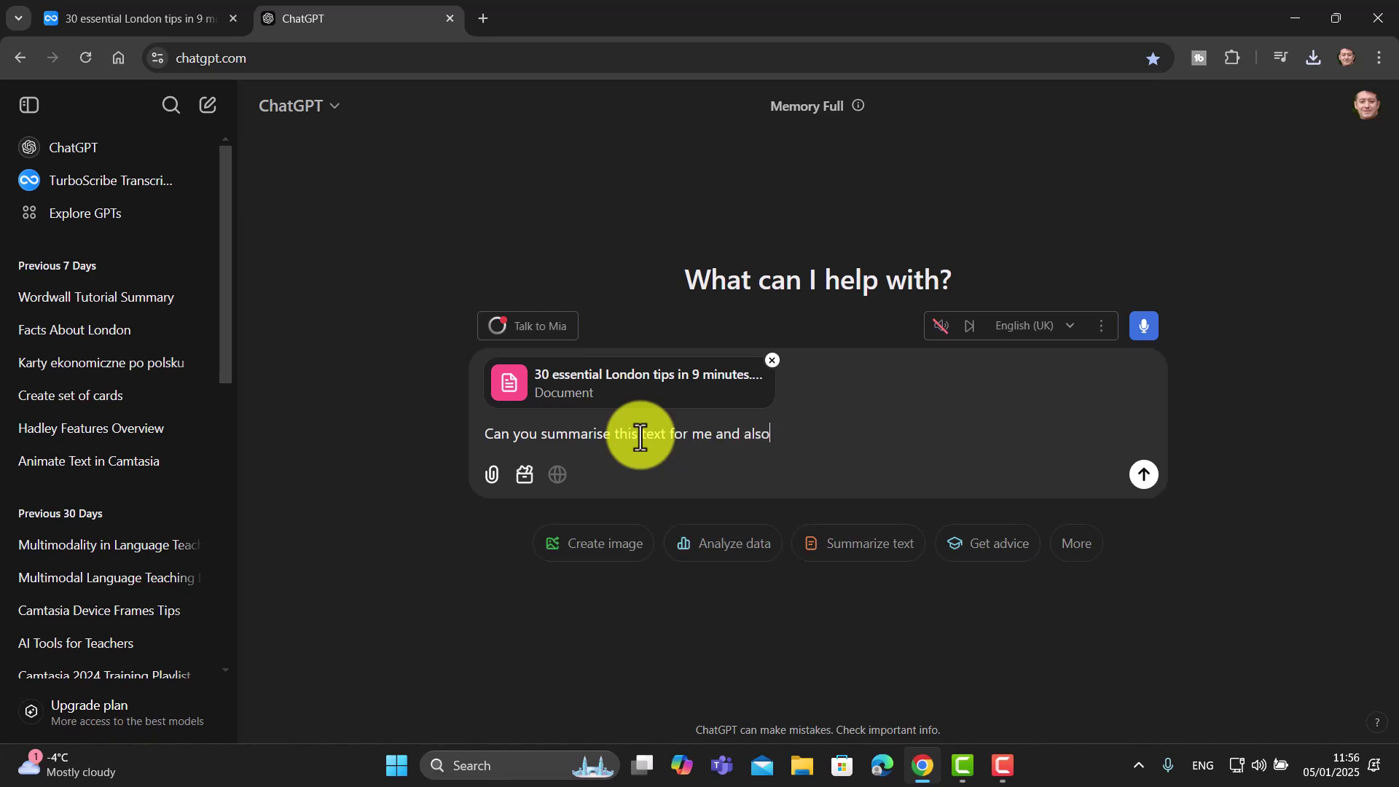
pyautogui.write(' select 10 useful words to learn in English.')
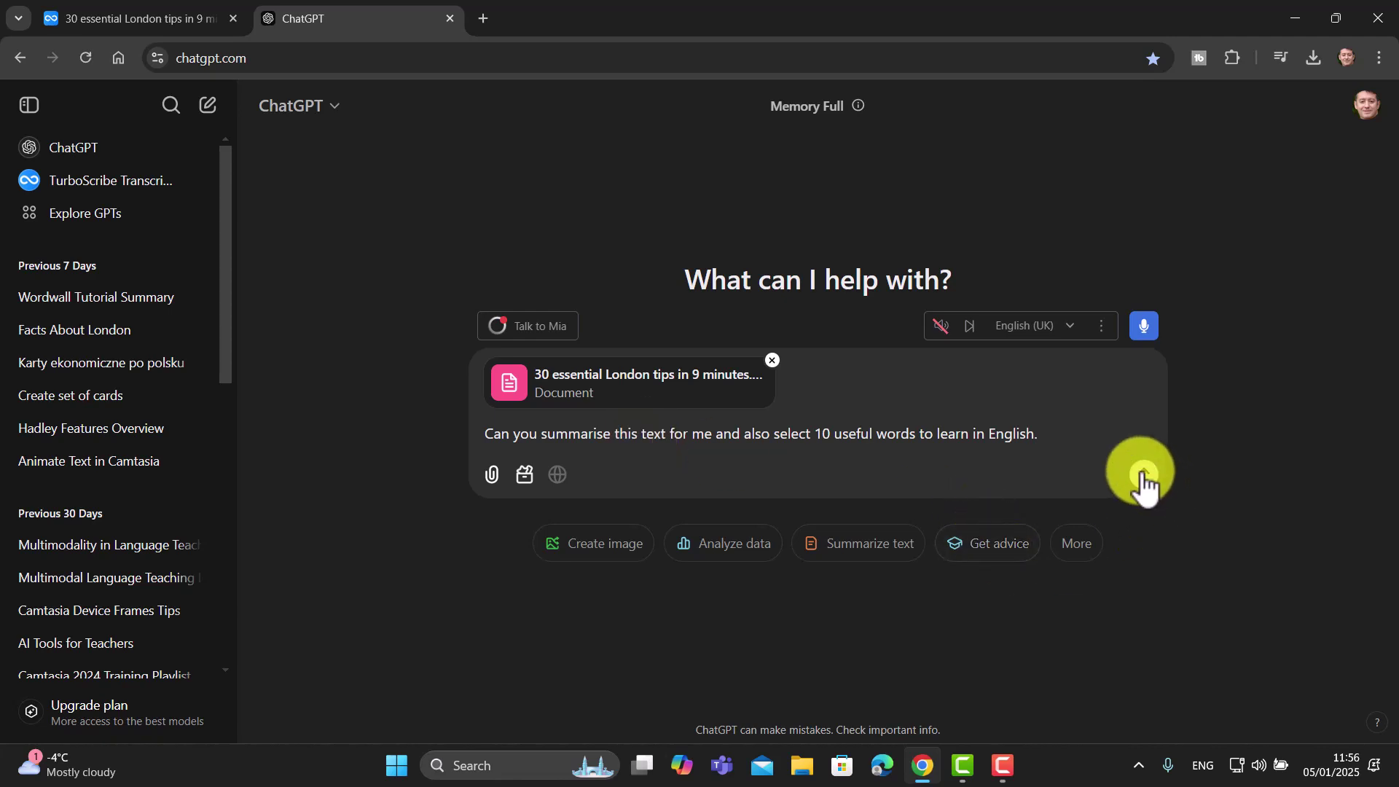
pyautogui.click(1144, 474)
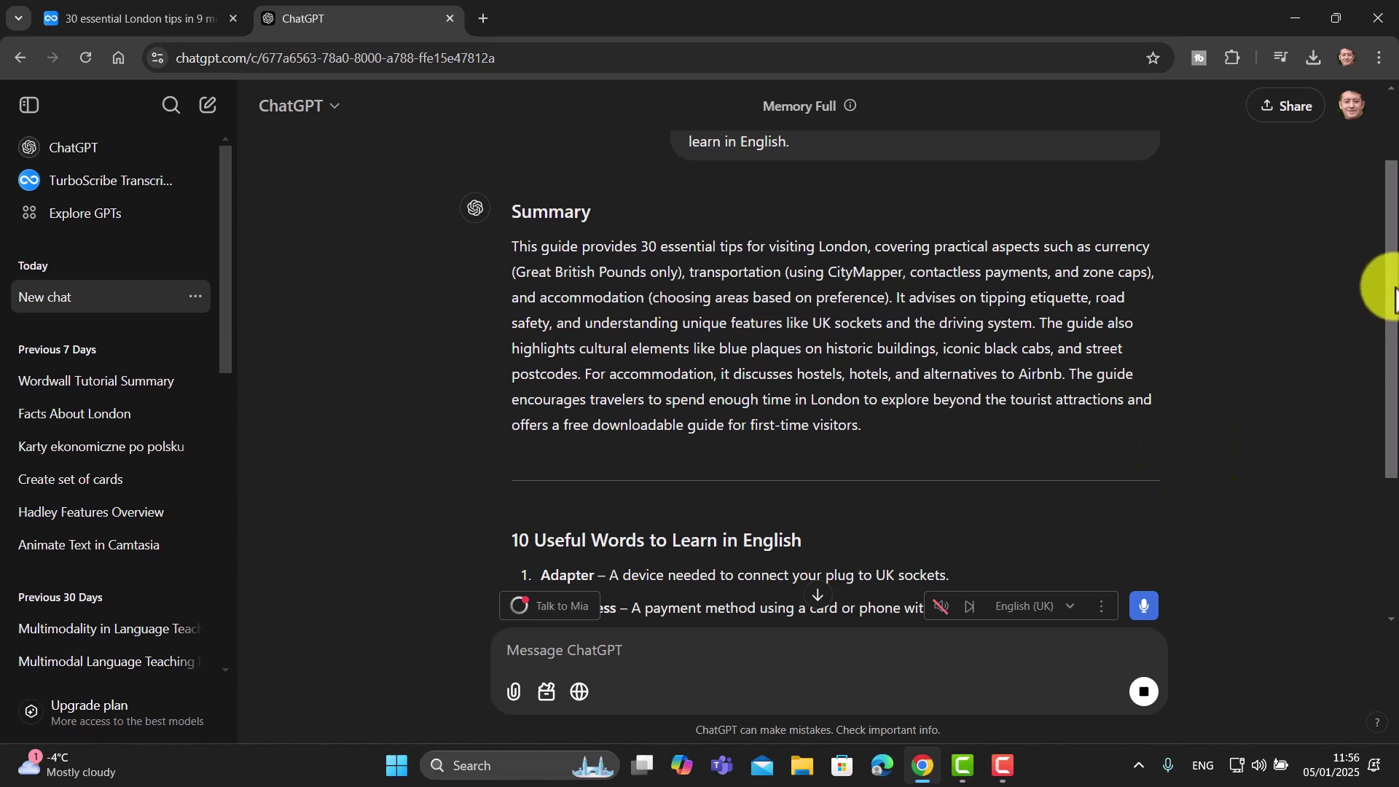
pyautogui.moveTo(1391, 277); pyautogui.dragTo(1372, 496)
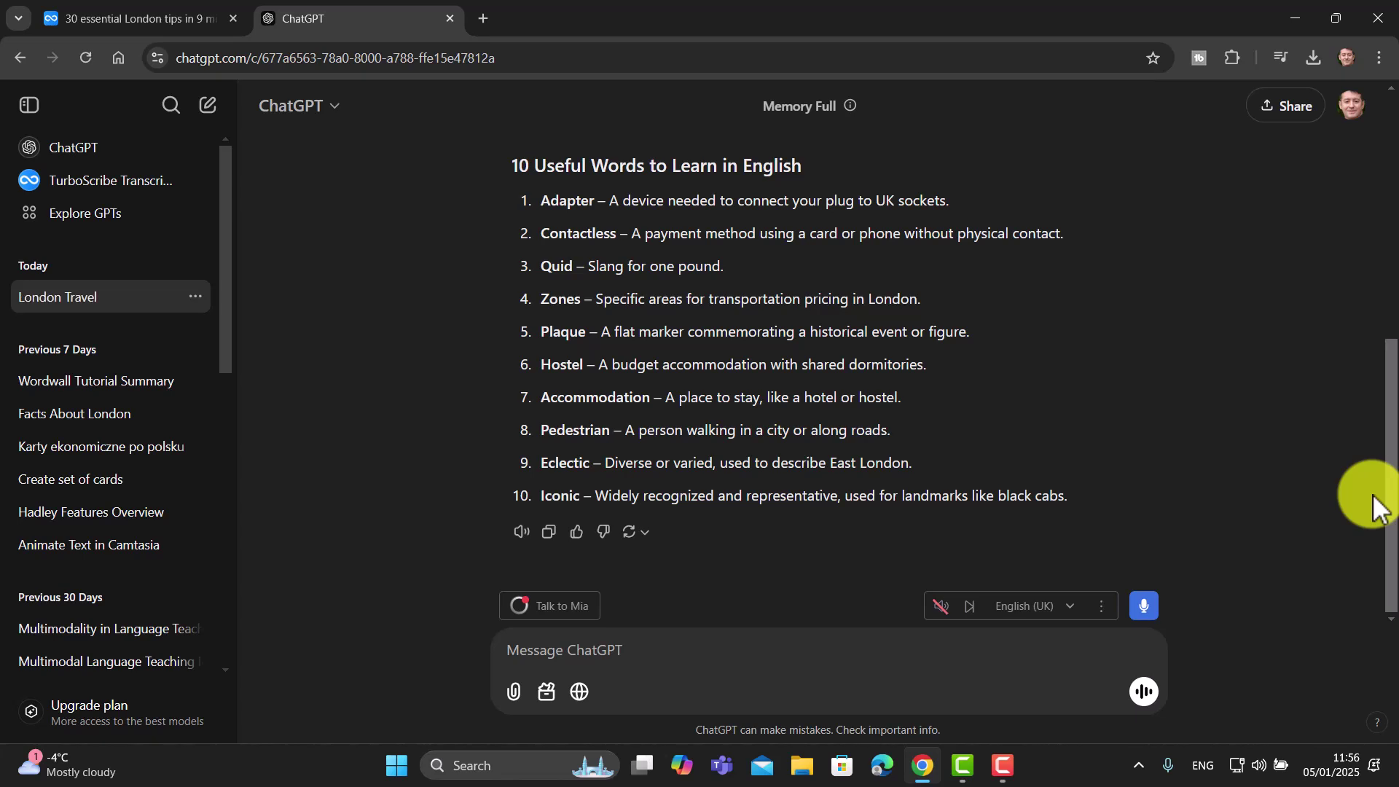
# Request 8 comprehension questions built around the London tips script and scroll through them
pyautogui.click(733, 663)
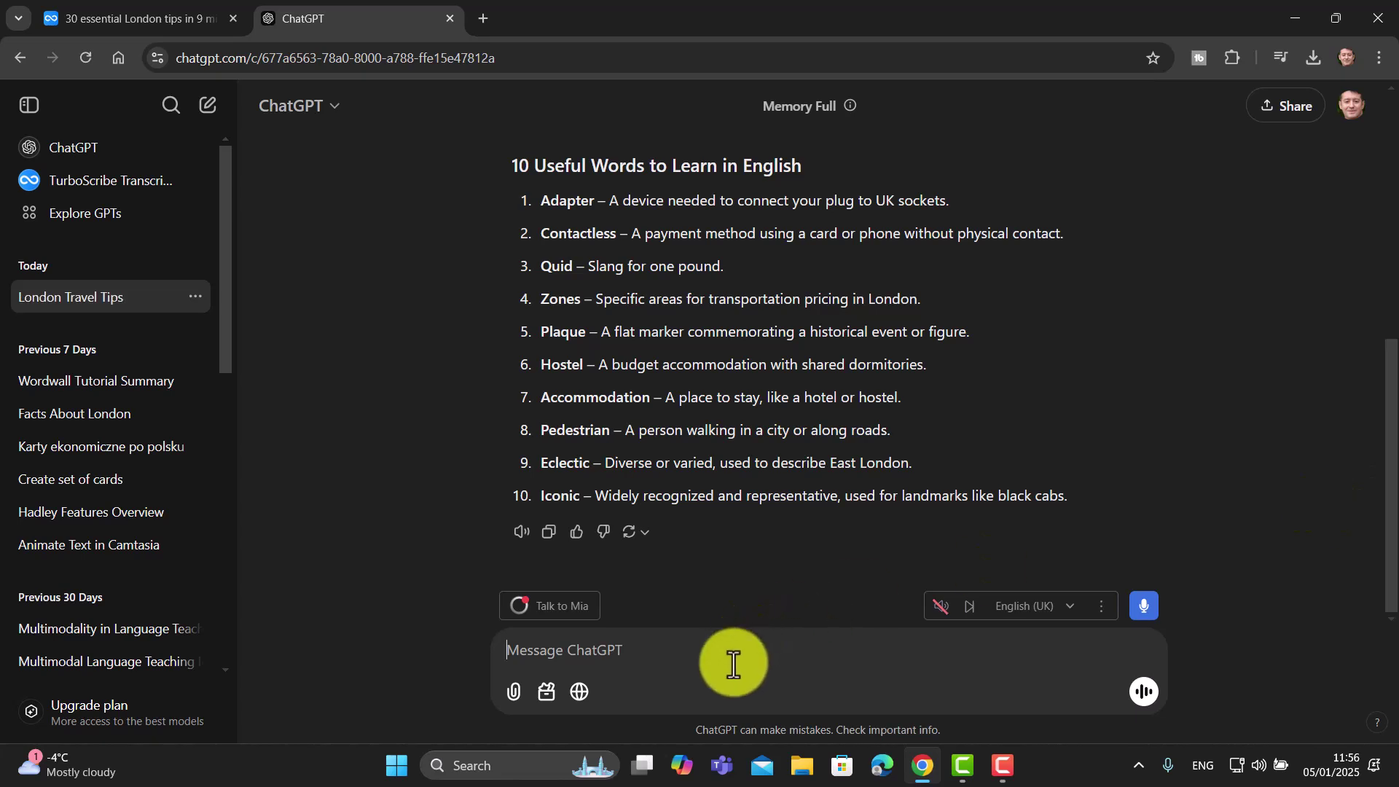
pyautogui.write('V')
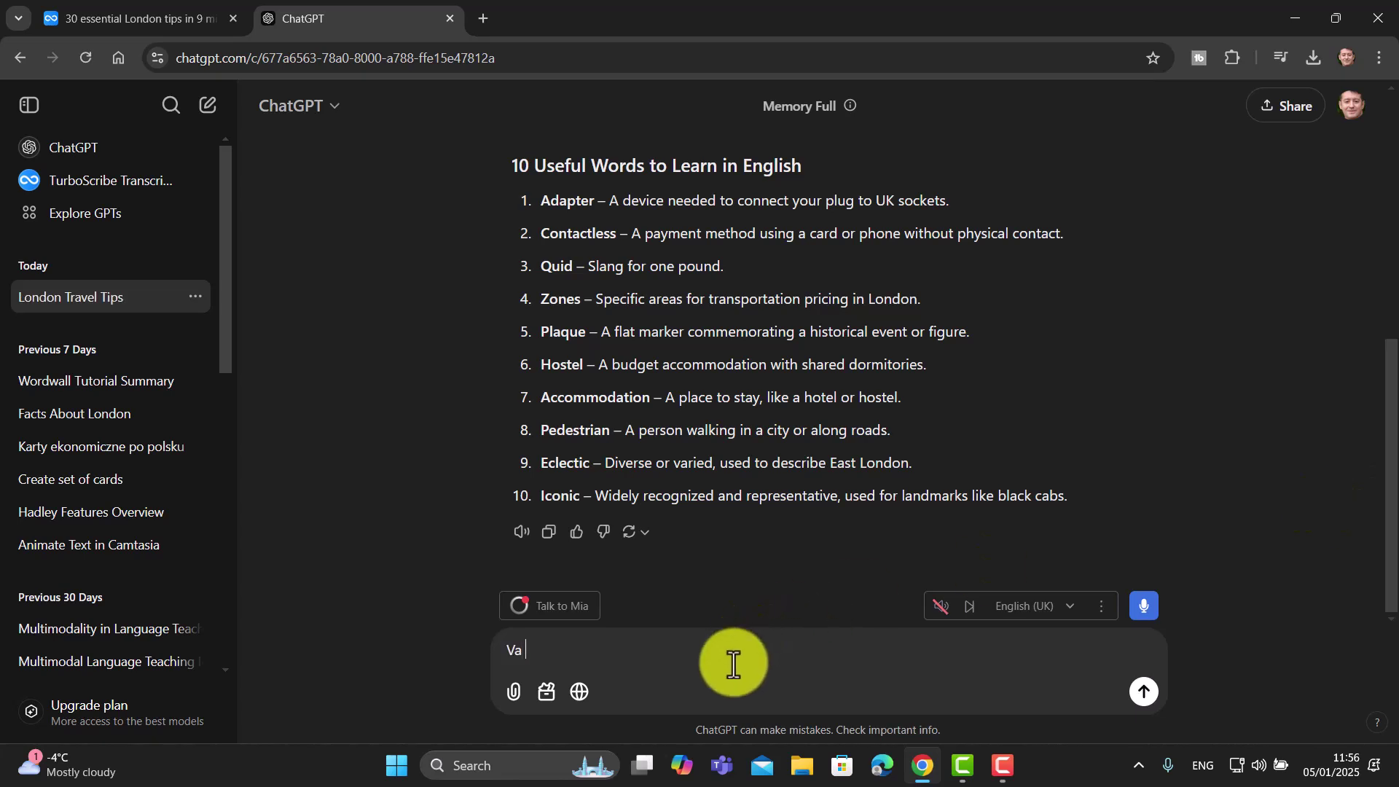
pyautogui.press('BackSpace')
pyautogui.write('C')
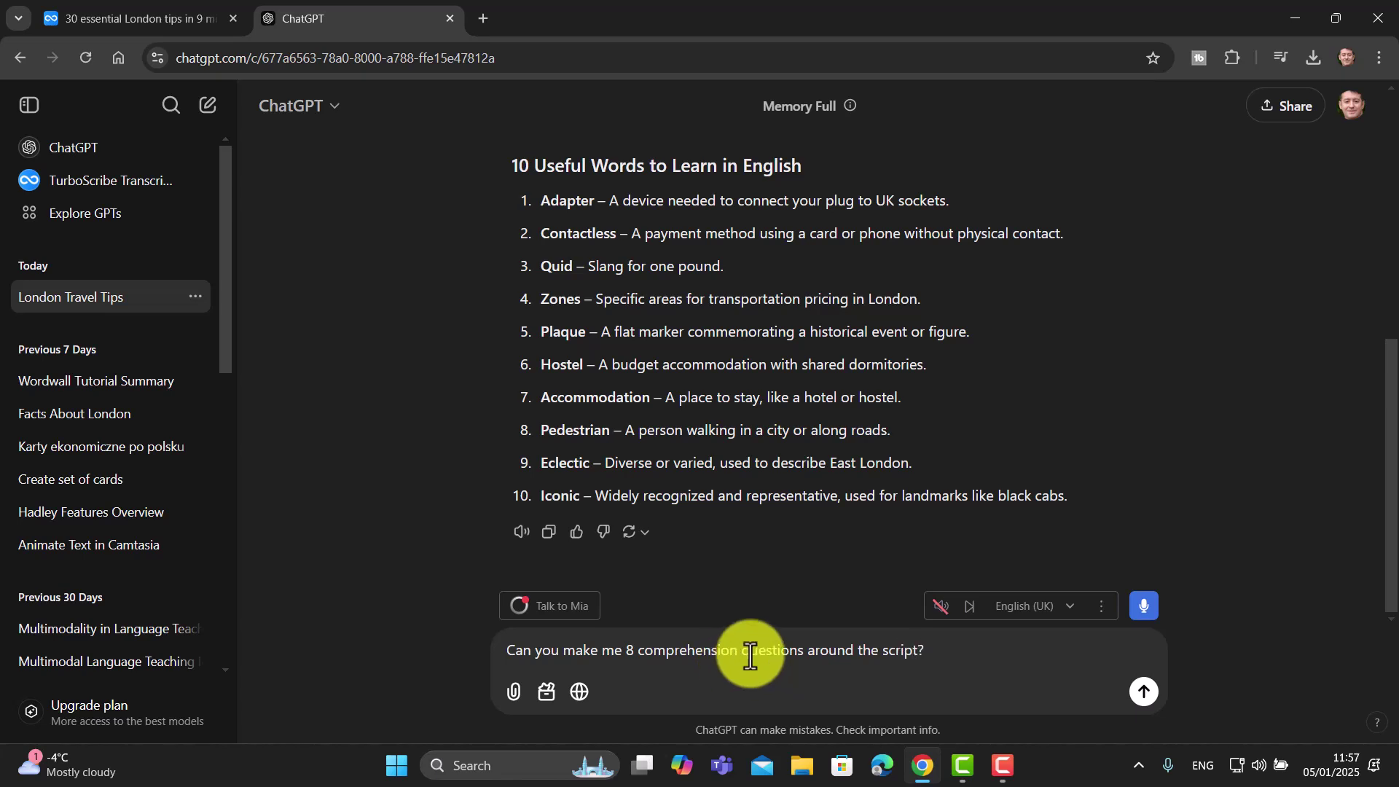
pyautogui.click(1145, 692)
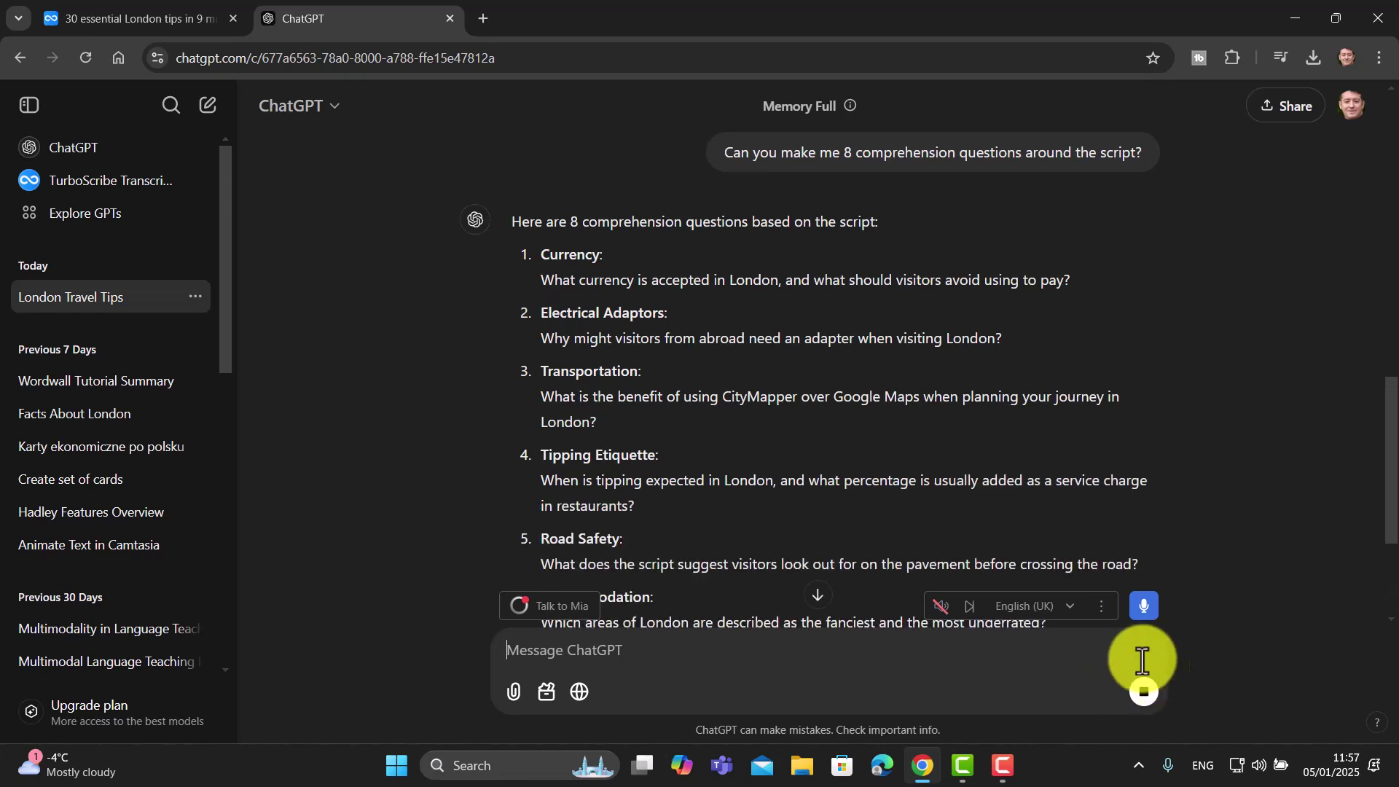
pyautogui.scroll(-1, 1391, 459)
pyautogui.moveTo(1392, 459); pyautogui.dragTo(1392, 535)
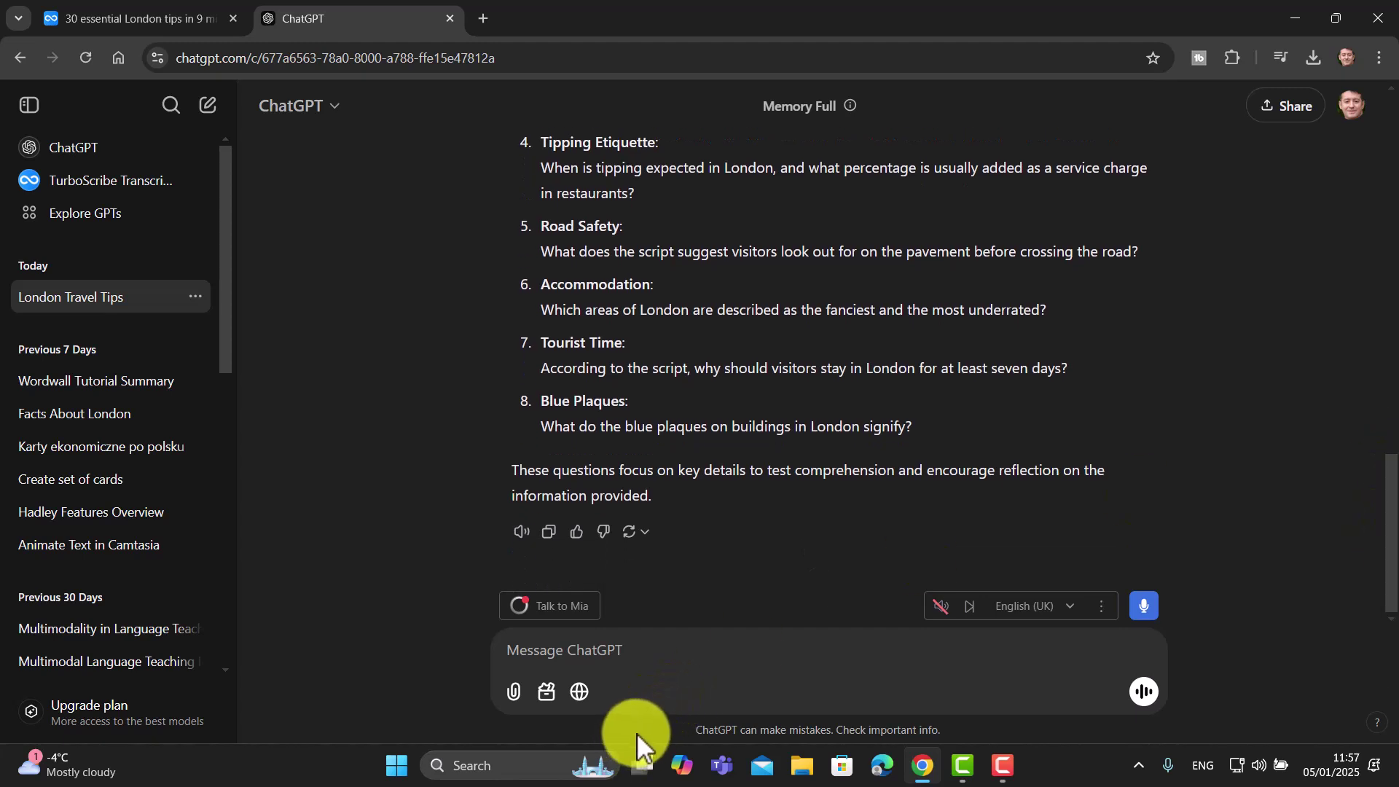
# Send 'Can you give me the answers', then switch back to the TurboScribe transcript
pyautogui.click(545, 655)
pyautogui.write('Can you give me the answers')
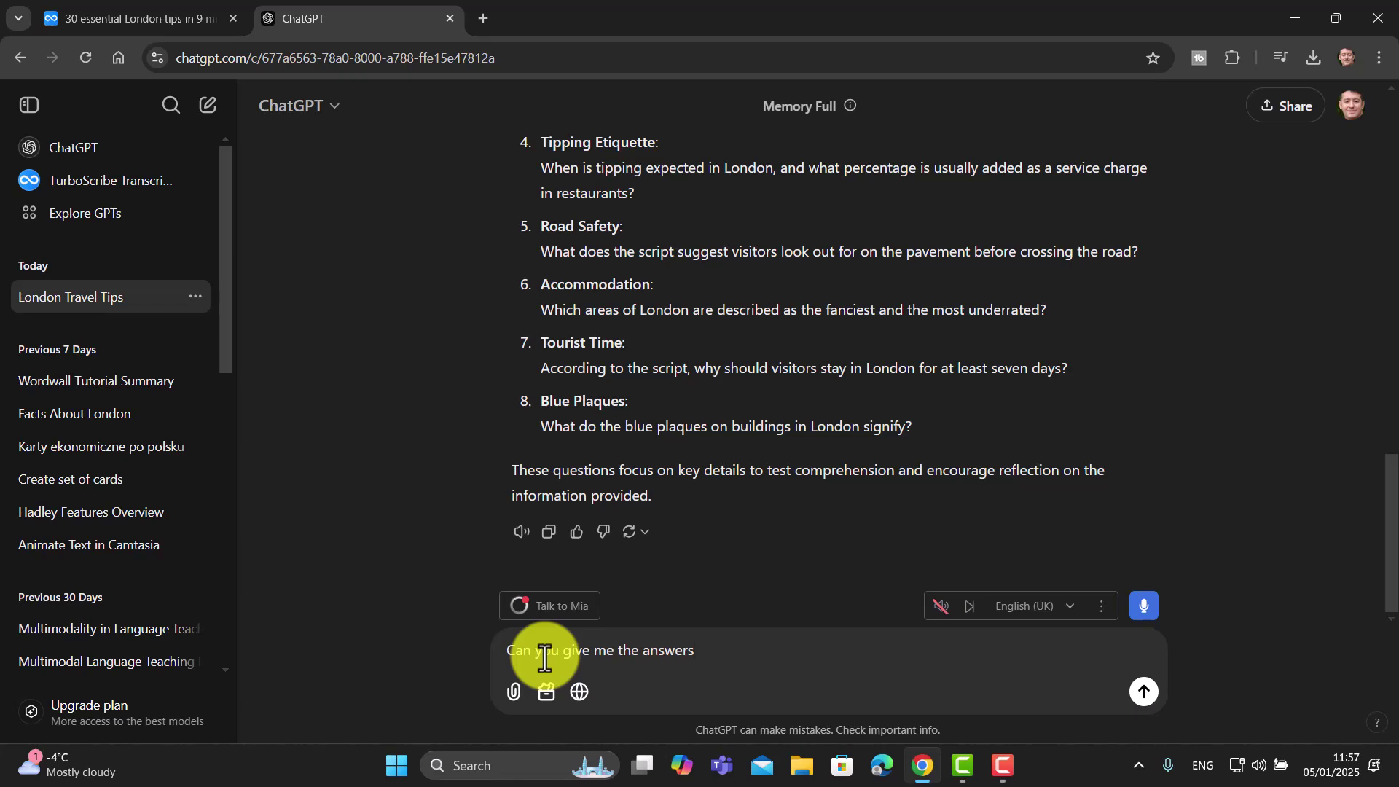
pyautogui.press('Return')
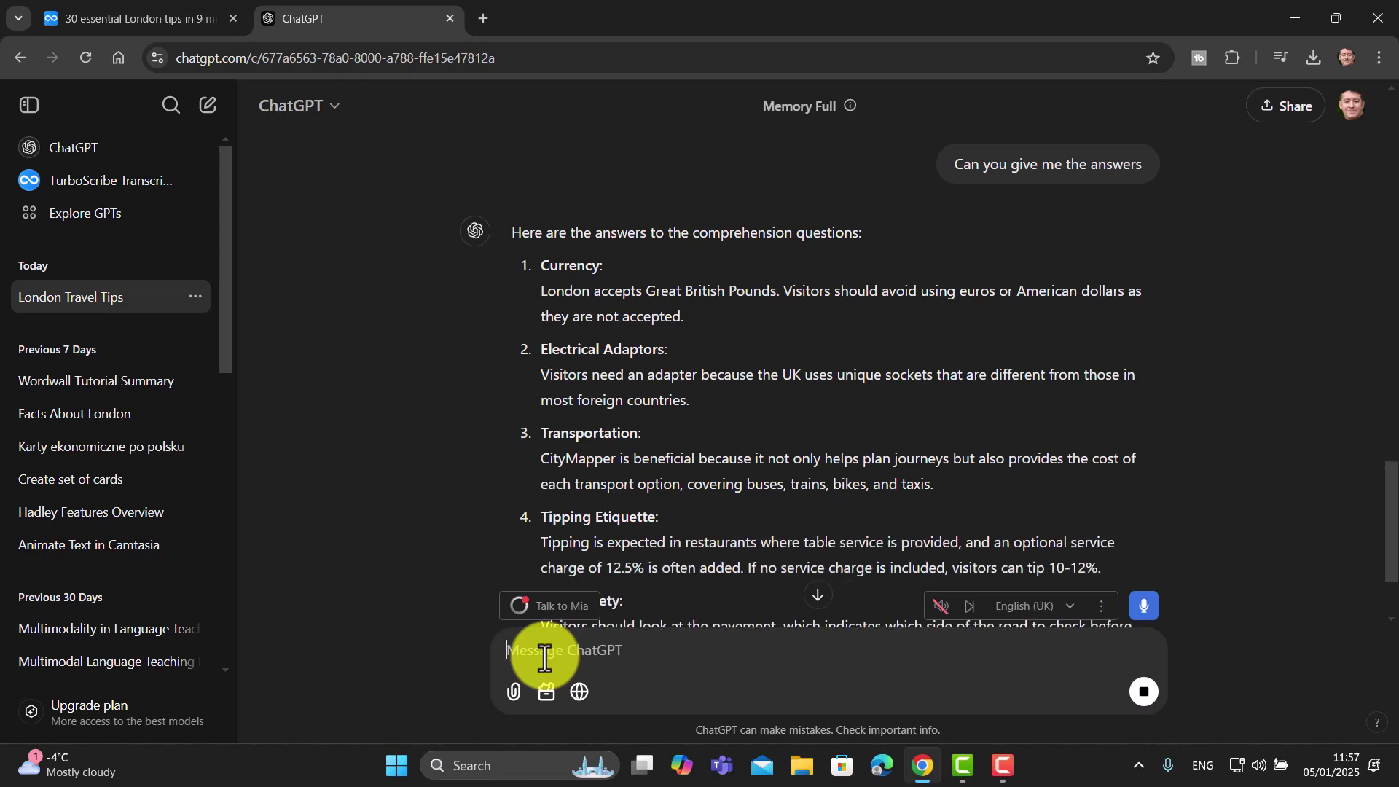
pyautogui.click(159, 20)
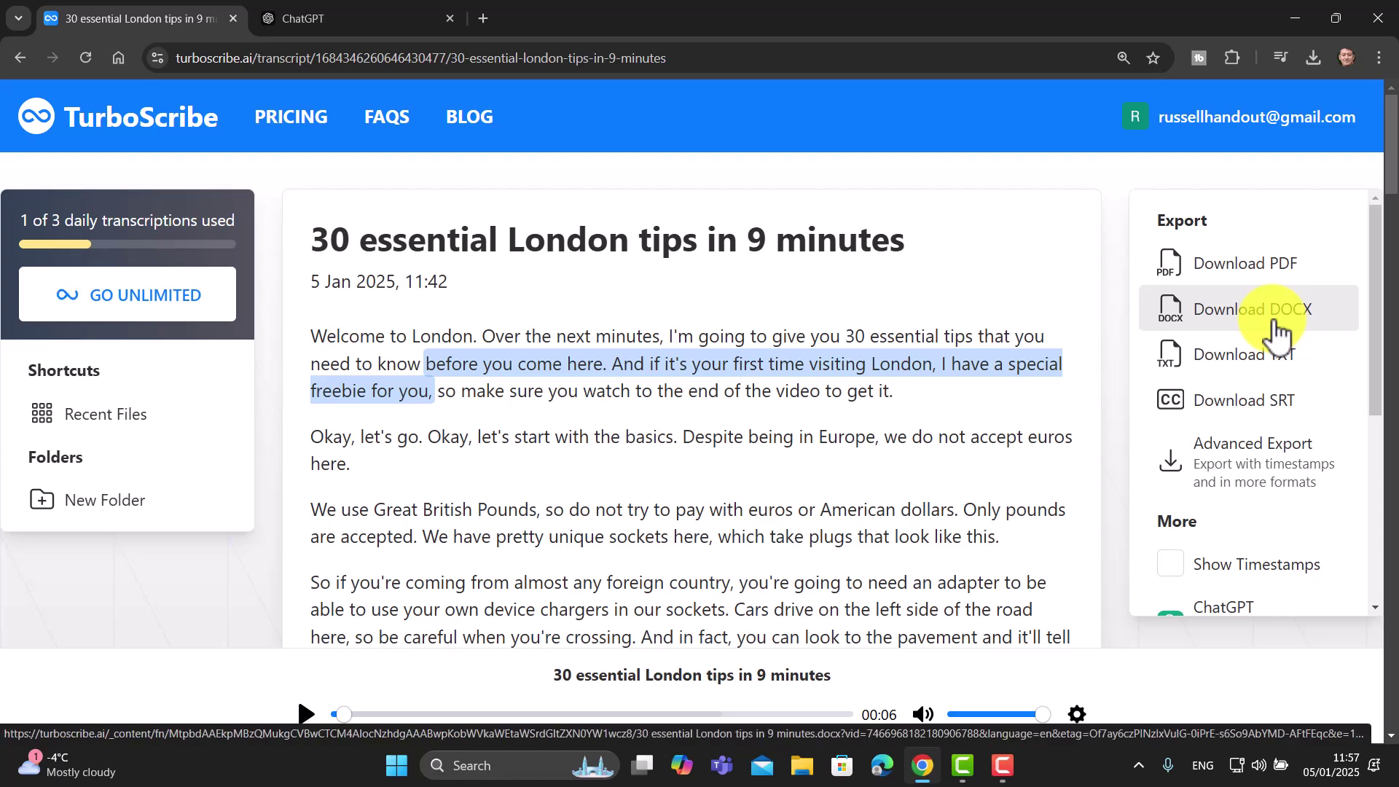
# Go back to the ChatGPT conversation and scroll through the answers and the earlier question list
pyautogui.click(386, 15)
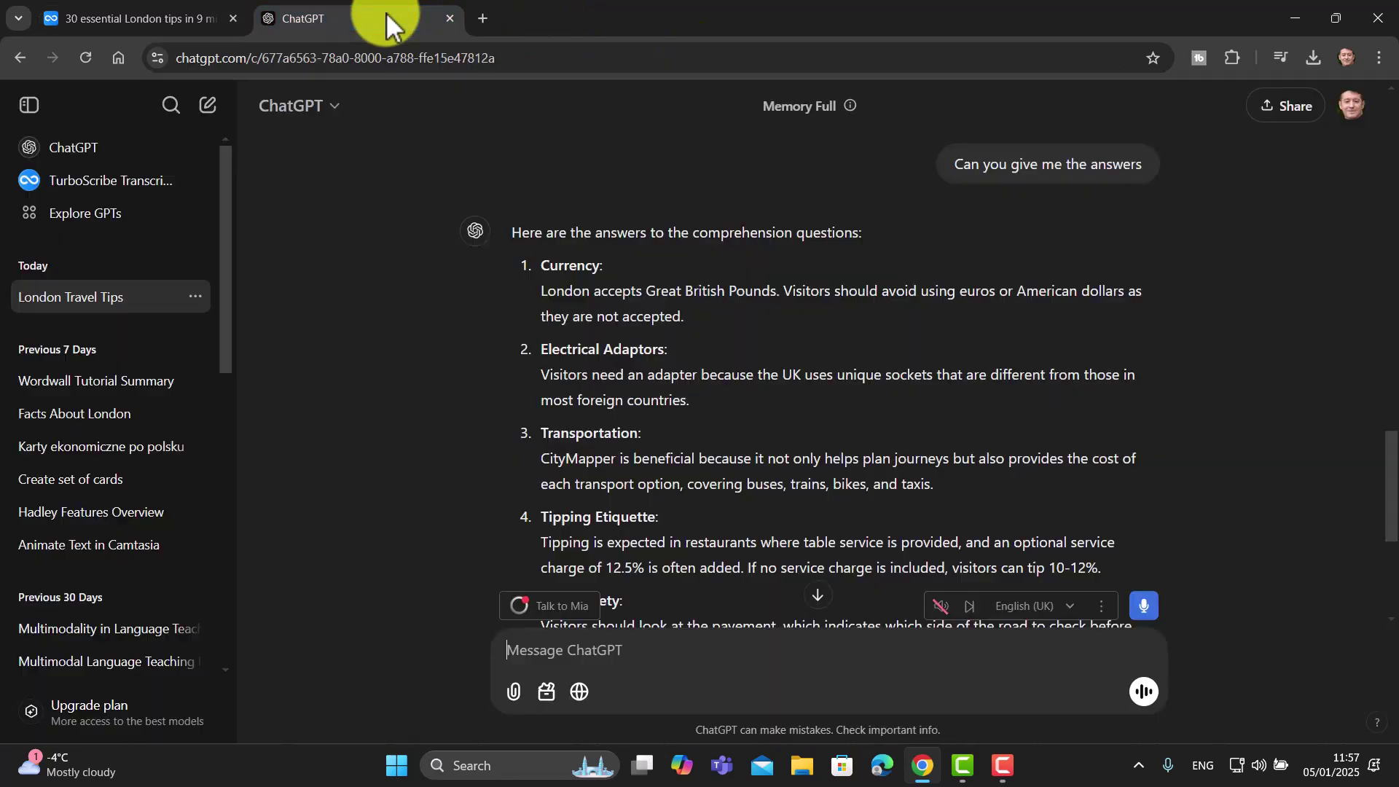
pyautogui.moveTo(1390, 447); pyautogui.dragTo(1382, 537)
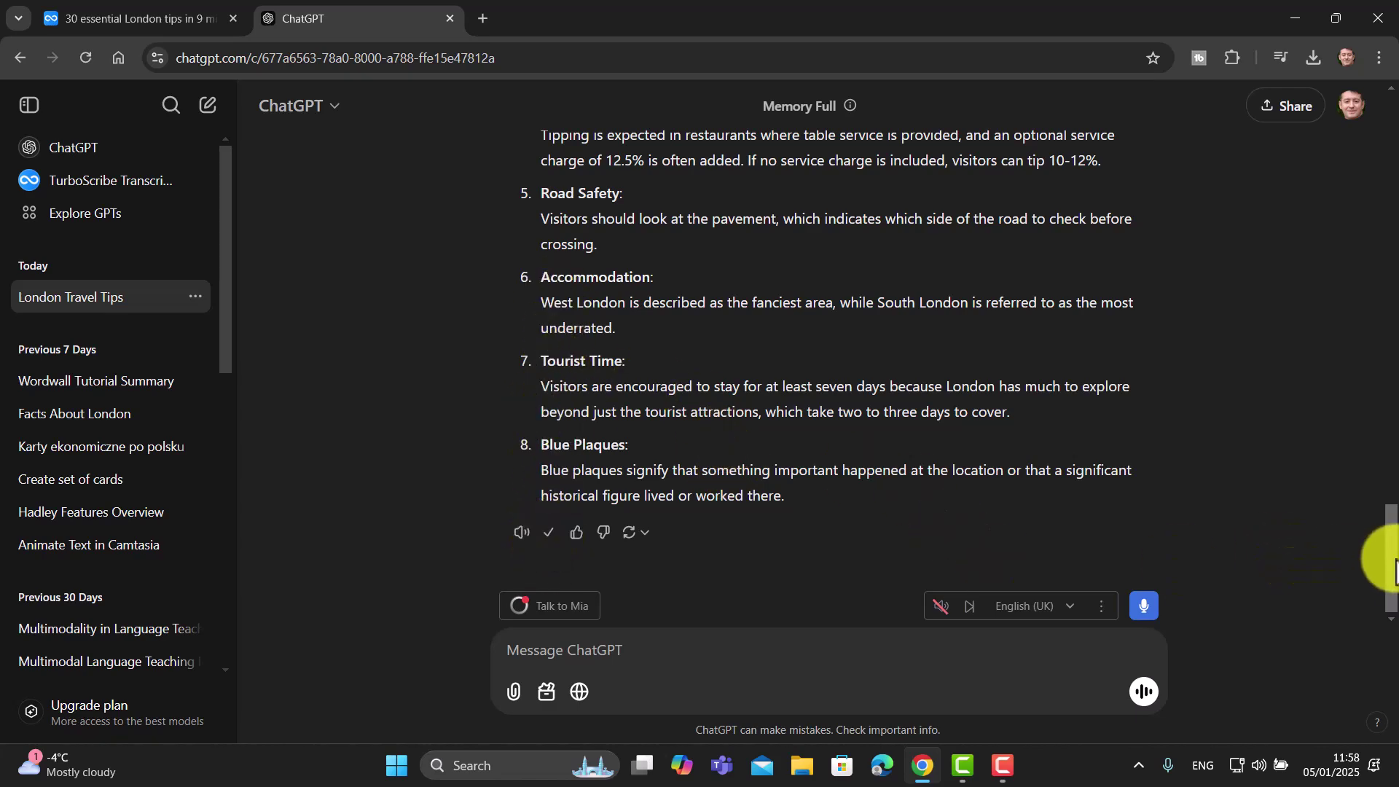
pyautogui.scroll(1, 1388, 552)
pyautogui.moveTo(1387, 552); pyautogui.dragTo(1364, 386)
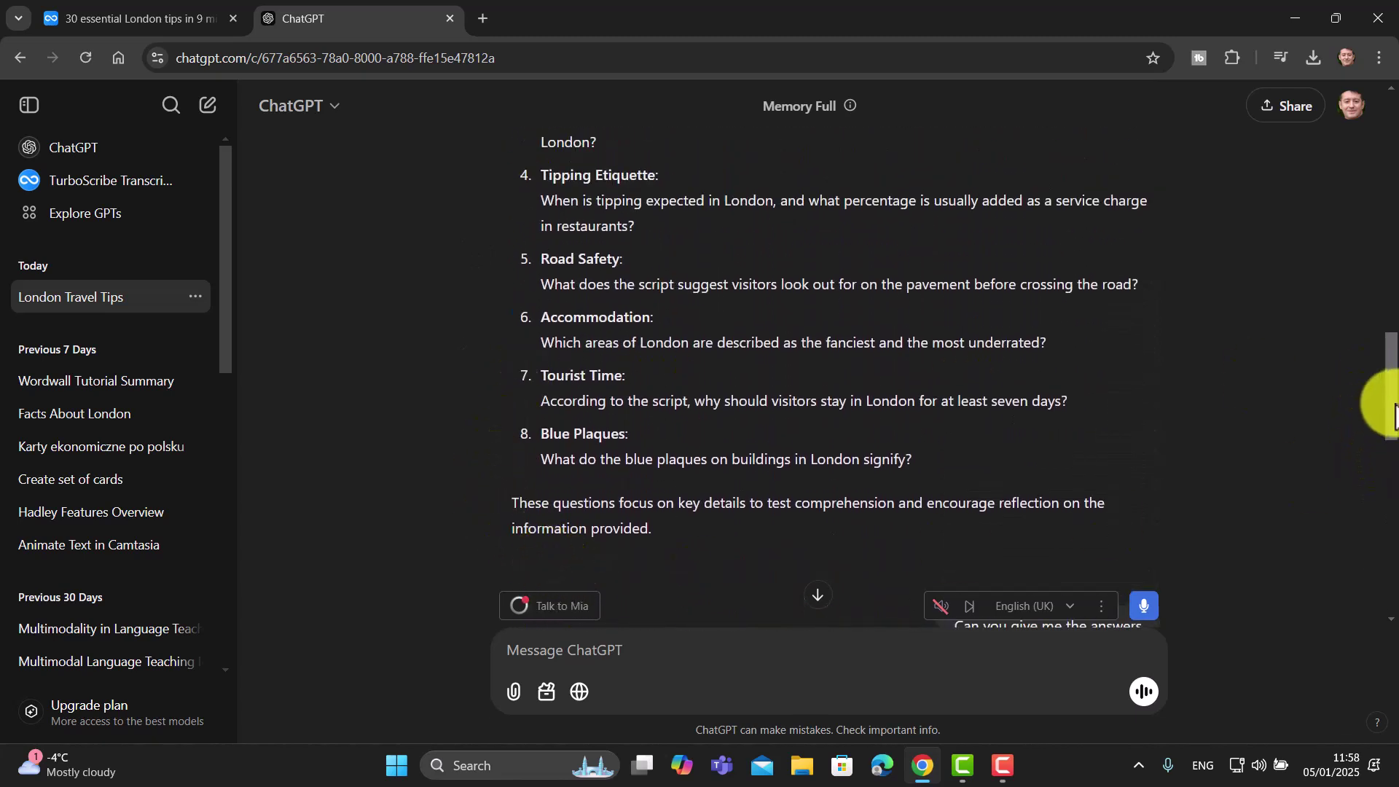
pyautogui.moveTo(1388, 399); pyautogui.dragTo(1391, 248)
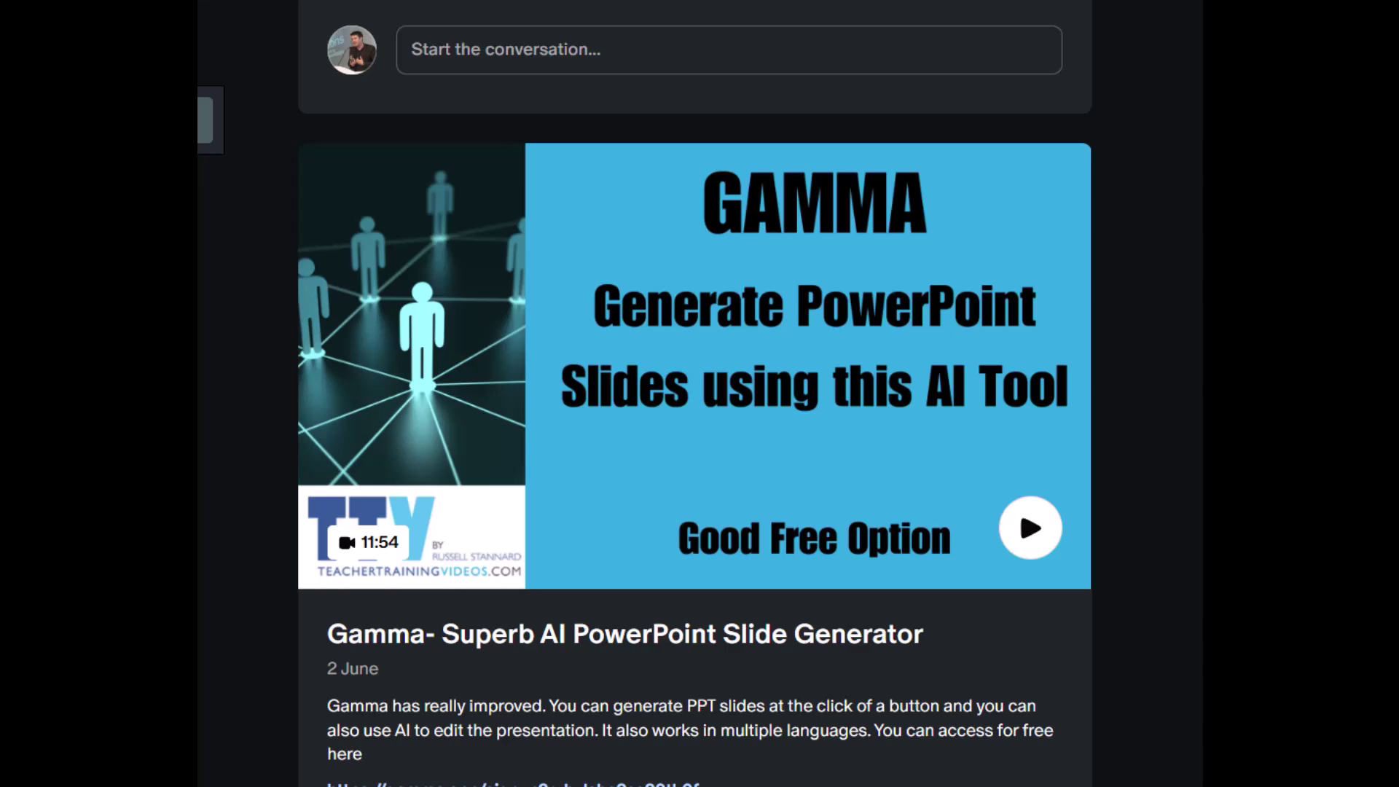
# Scroll the Patreon feed past the Canva and Snagit posts to the 30 September Diffit post
pyautogui.scroll(1, 695, 402)
pyautogui.scroll(15, 695, 394)
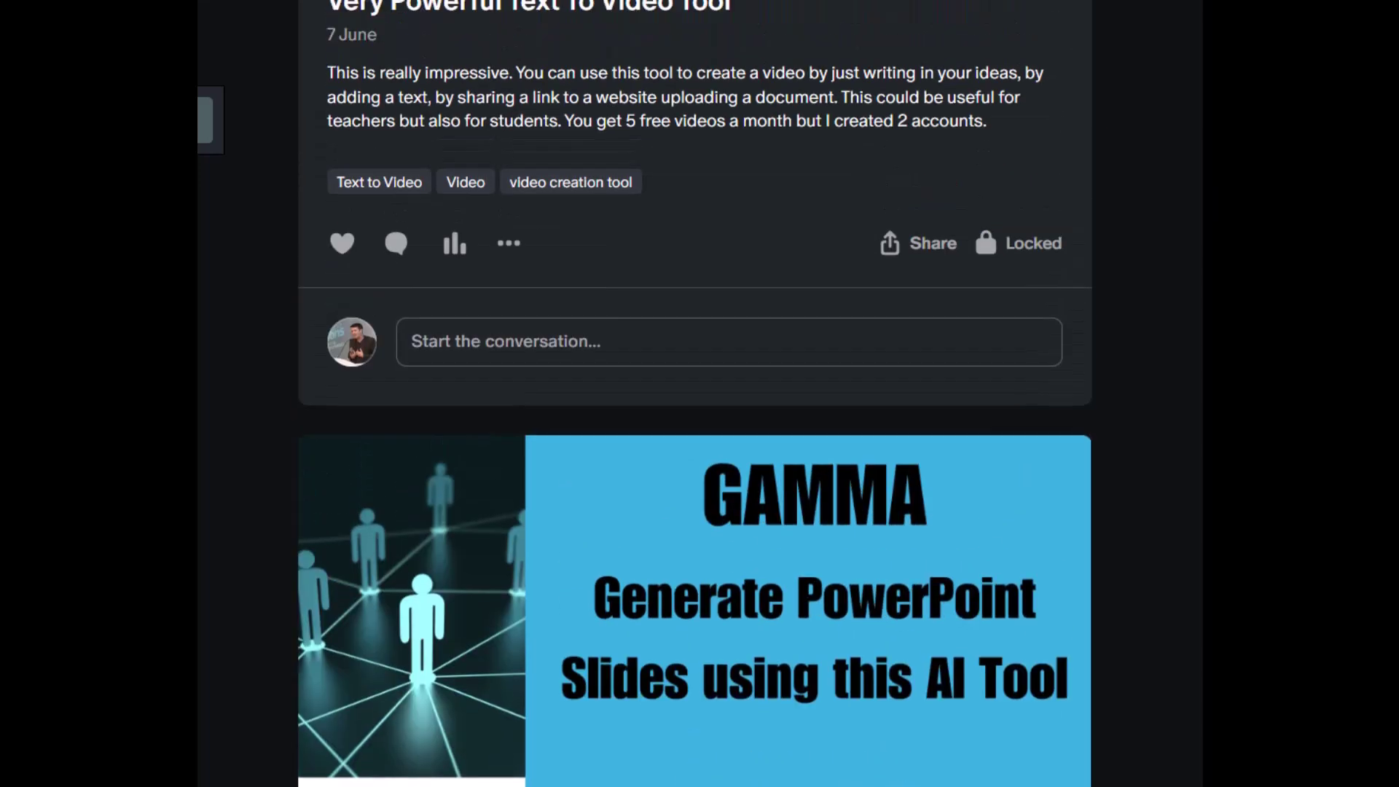
pyautogui.scroll(12, 695, 394)
pyautogui.scroll(12, 694, 393)
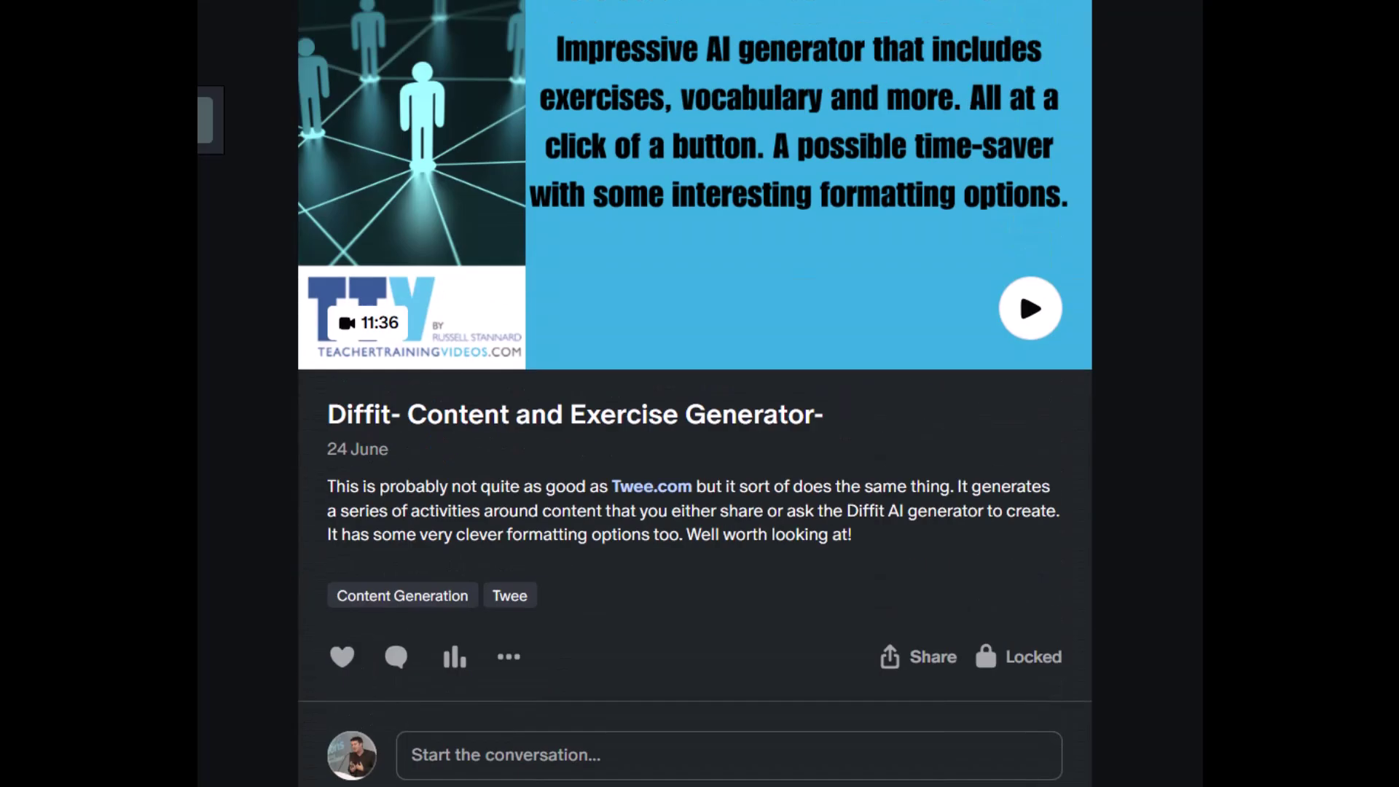
pyautogui.scroll(14, 695, 393)
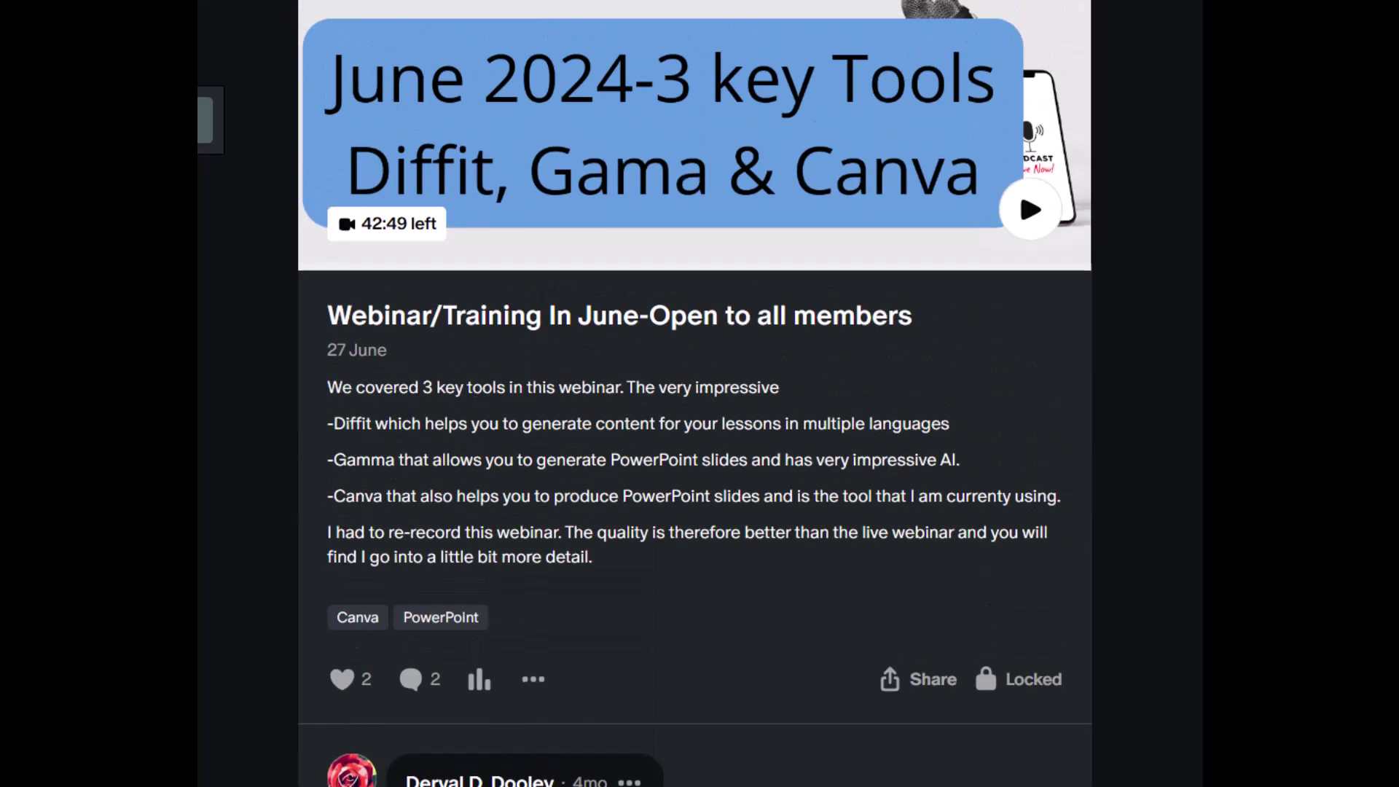
pyautogui.scroll(13, 695, 394)
pyautogui.scroll(14, 695, 394)
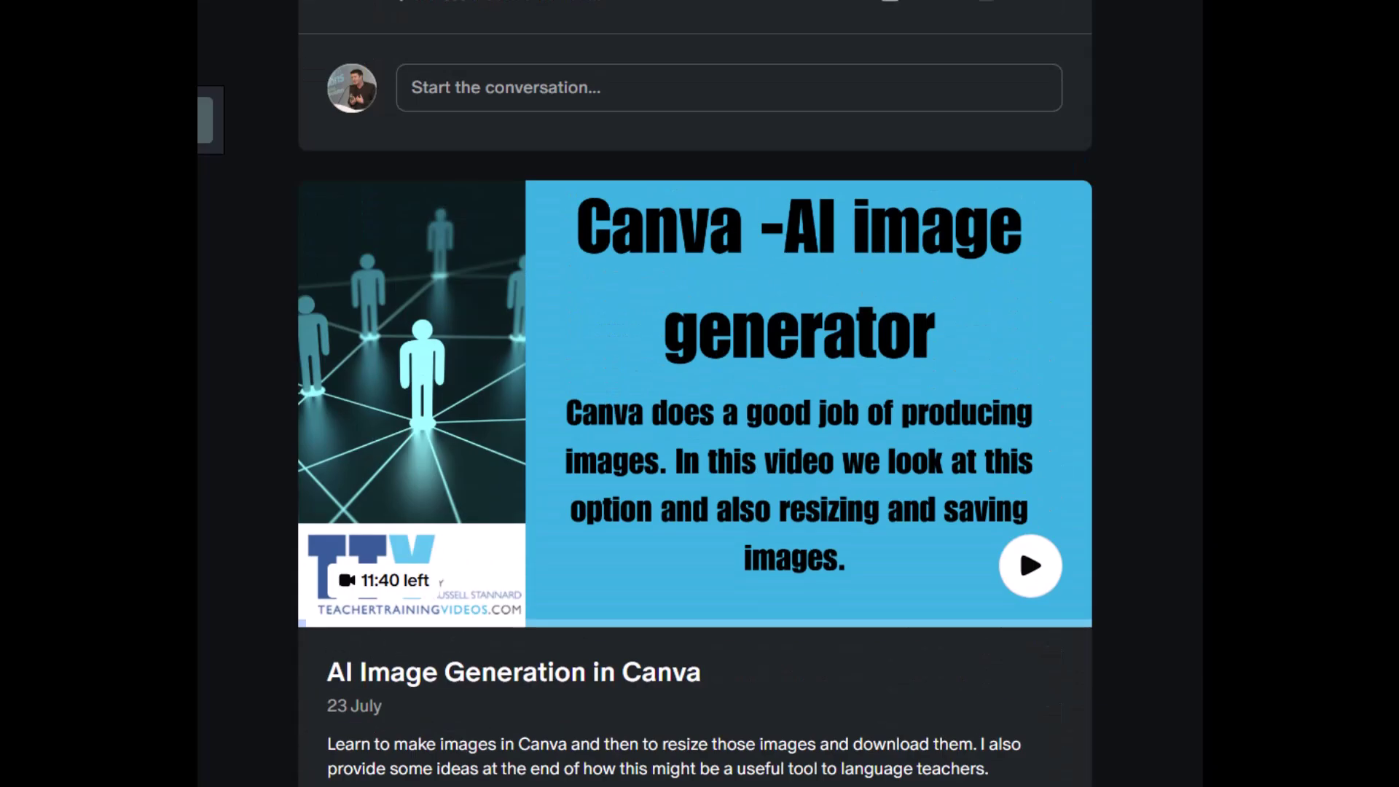
pyautogui.scroll(14, 695, 393)
pyautogui.scroll(12, 694, 393)
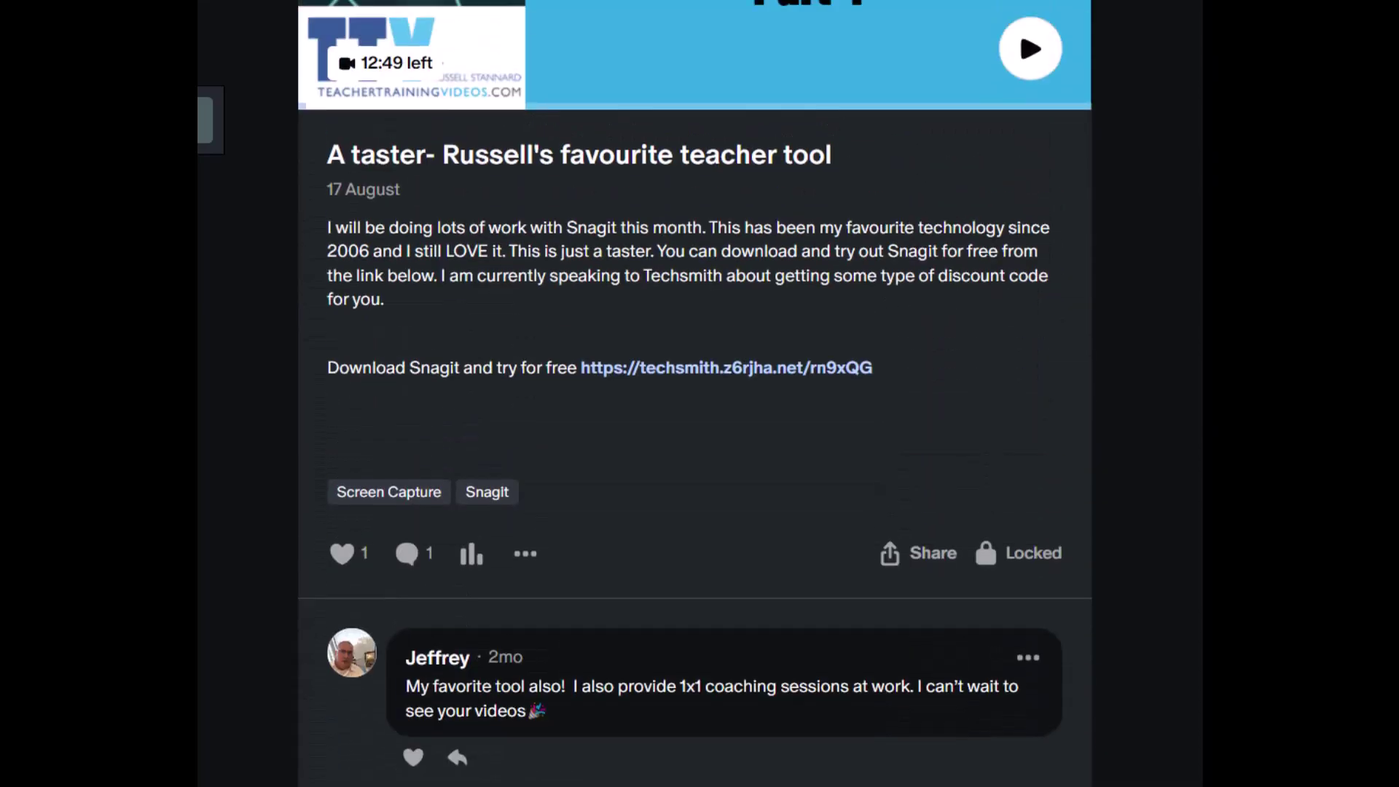
pyautogui.scroll(12, 695, 394)
pyautogui.scroll(14, 695, 394)
pyautogui.scroll(14, 695, 393)
pyautogui.scroll(7, 694, 393)
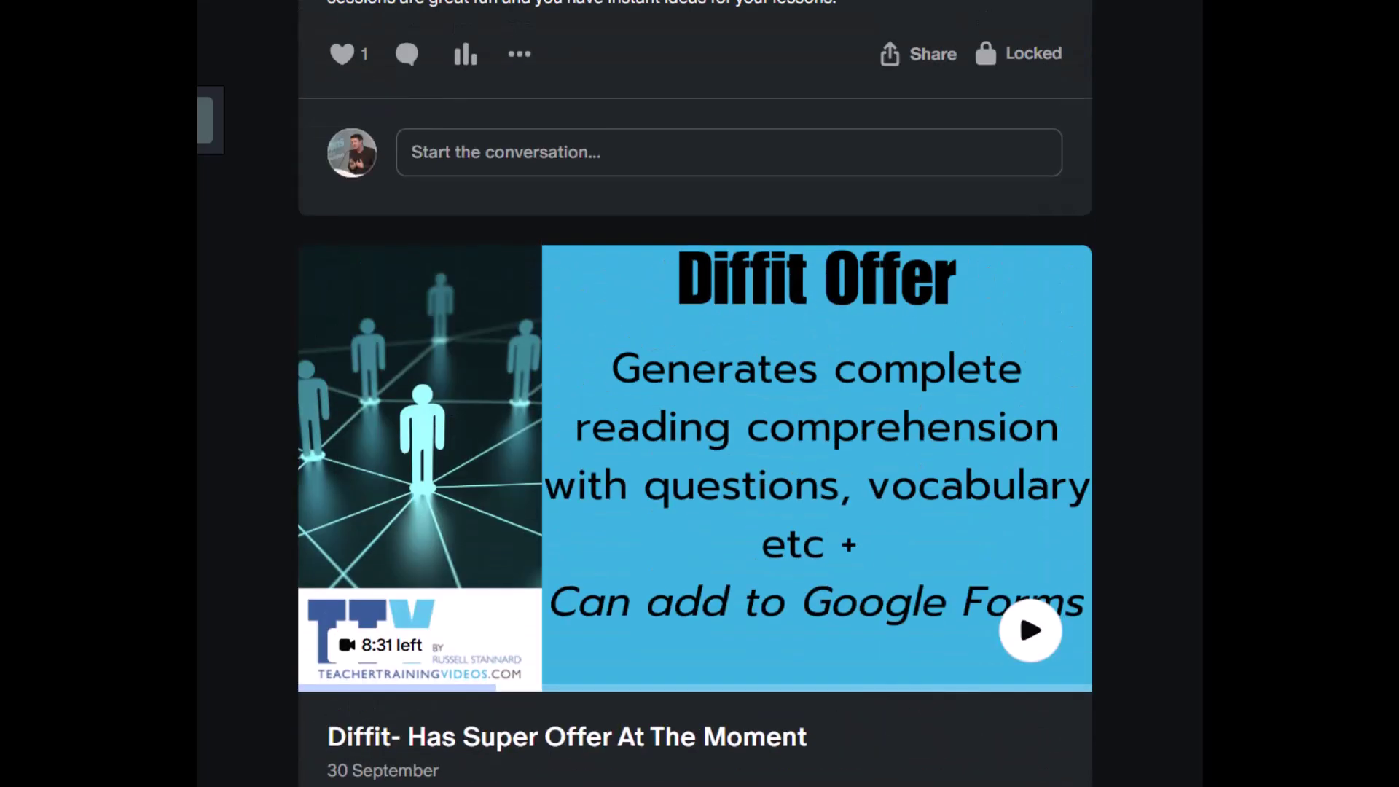